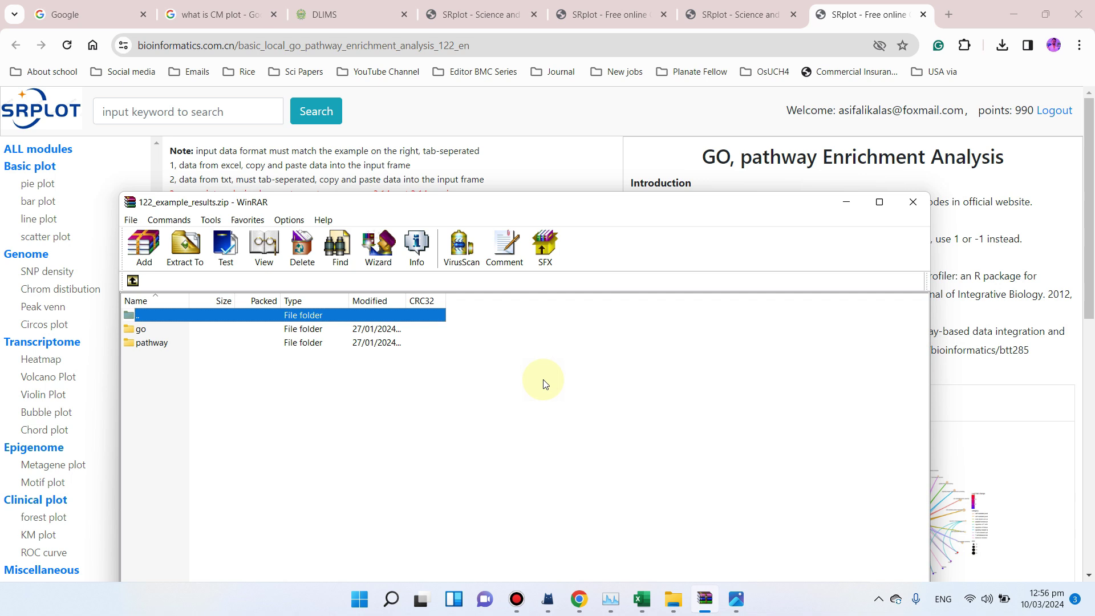
Move the archive window up and right, then browse the files in its go folder
left_click_drag(565, 206, 615, 136)
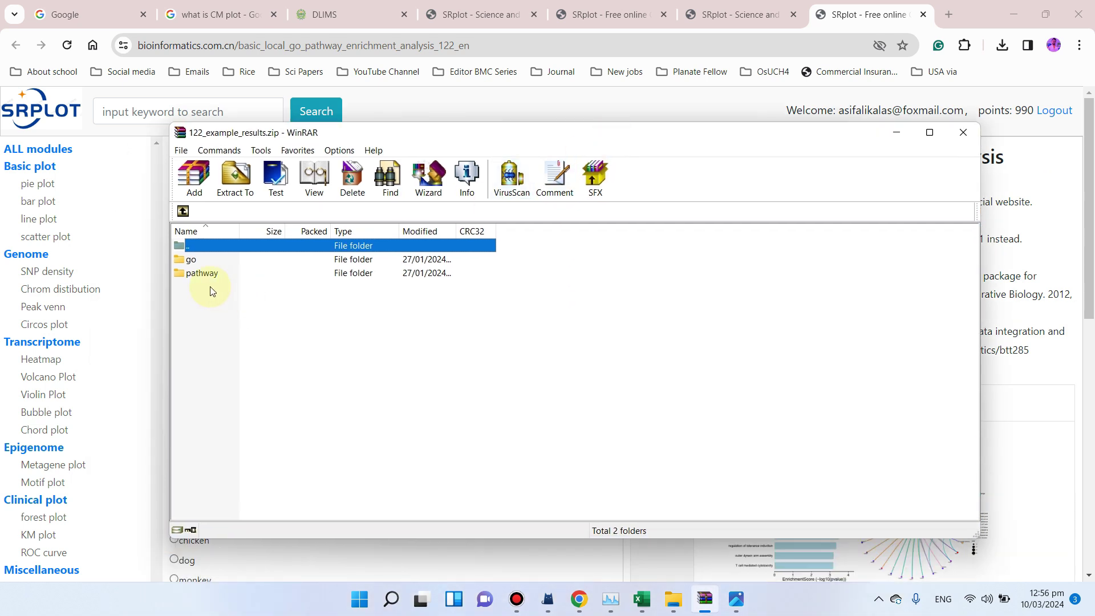
left_click(190, 264)
double_click(190, 262)
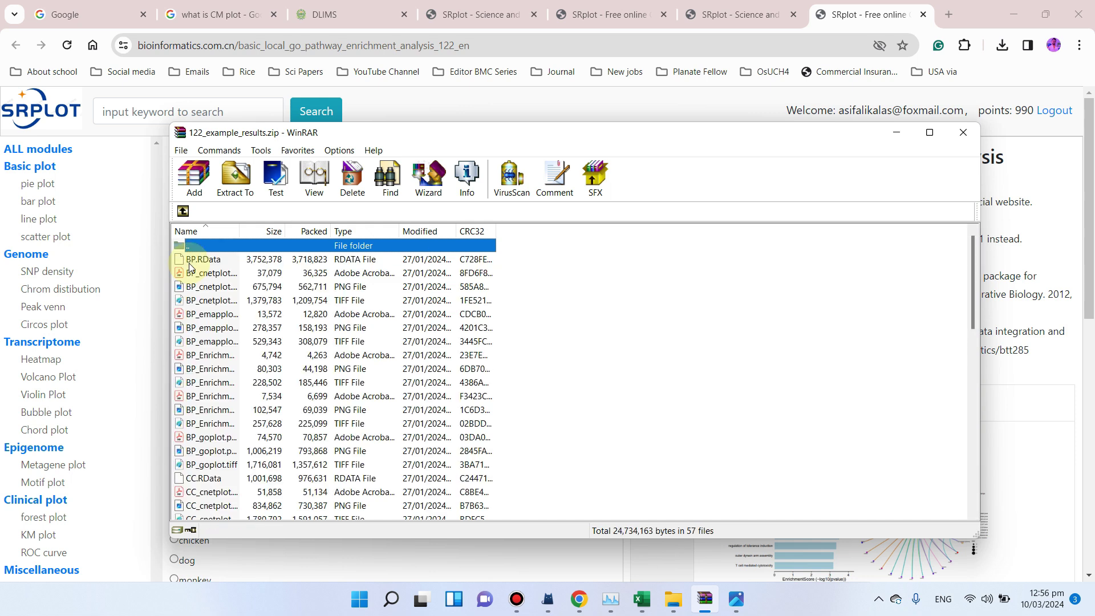
scroll(193, 291, "down", 7)
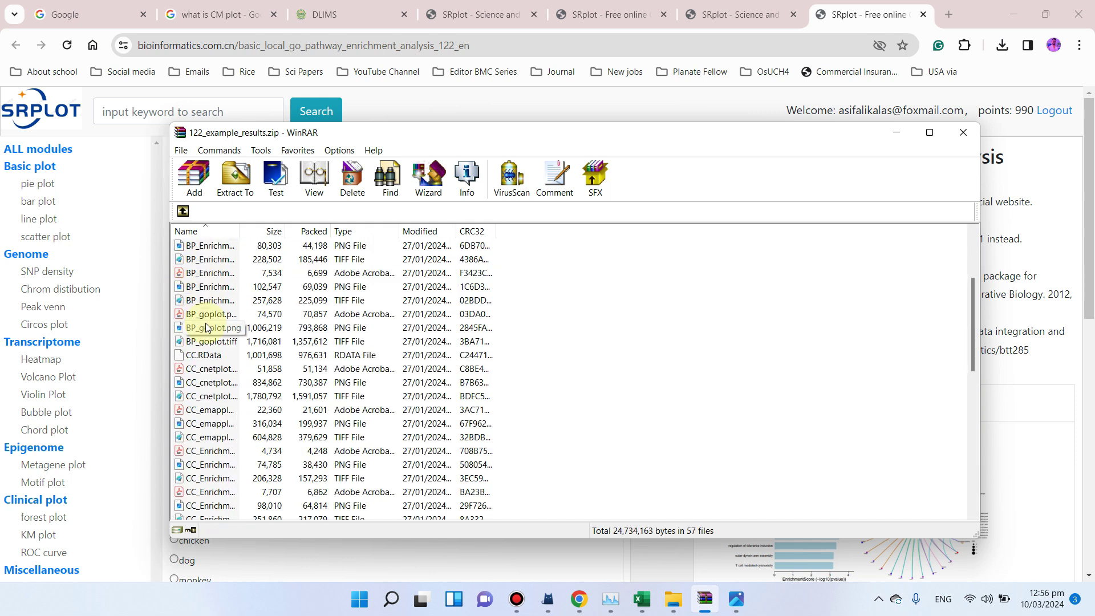
scroll(205, 376, "down", 6)
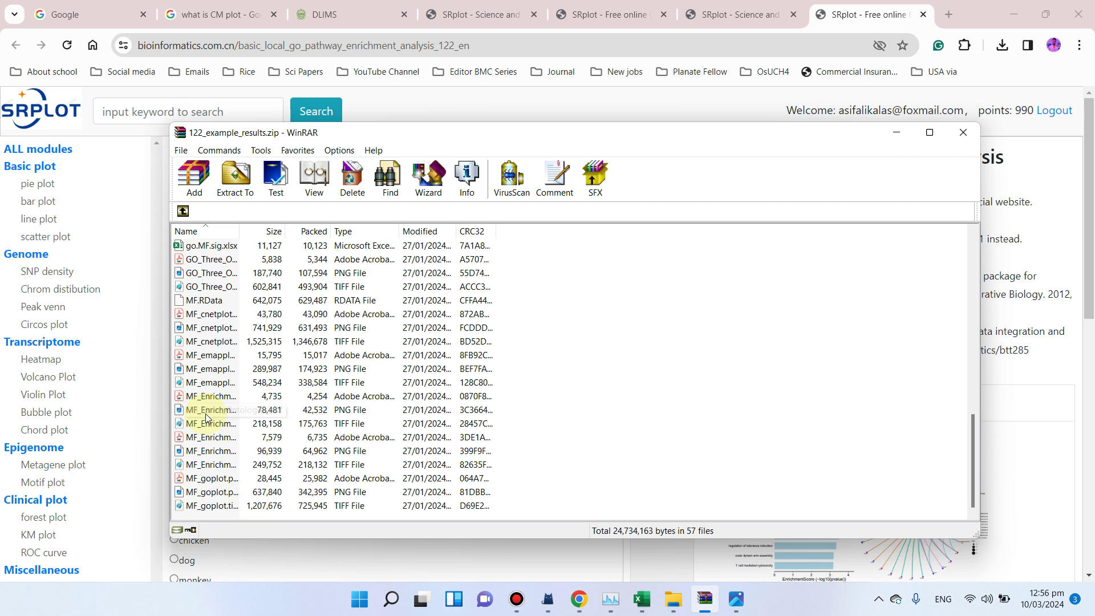
Go back to the archive root, browse the pathway folder's files, then minimize WinRAR
left_click(183, 211)
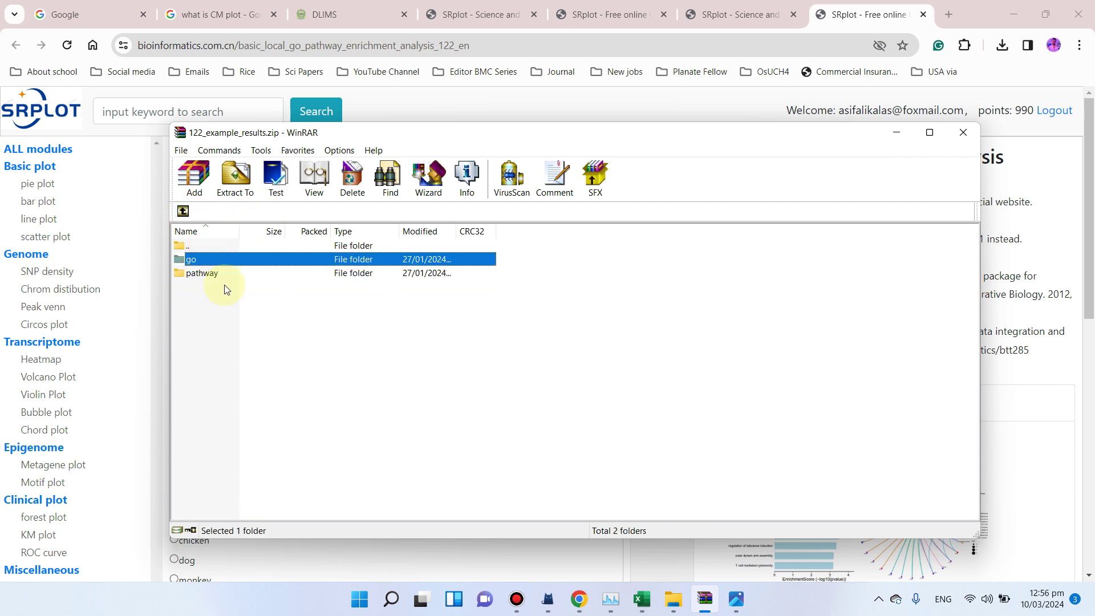
double_click(227, 273)
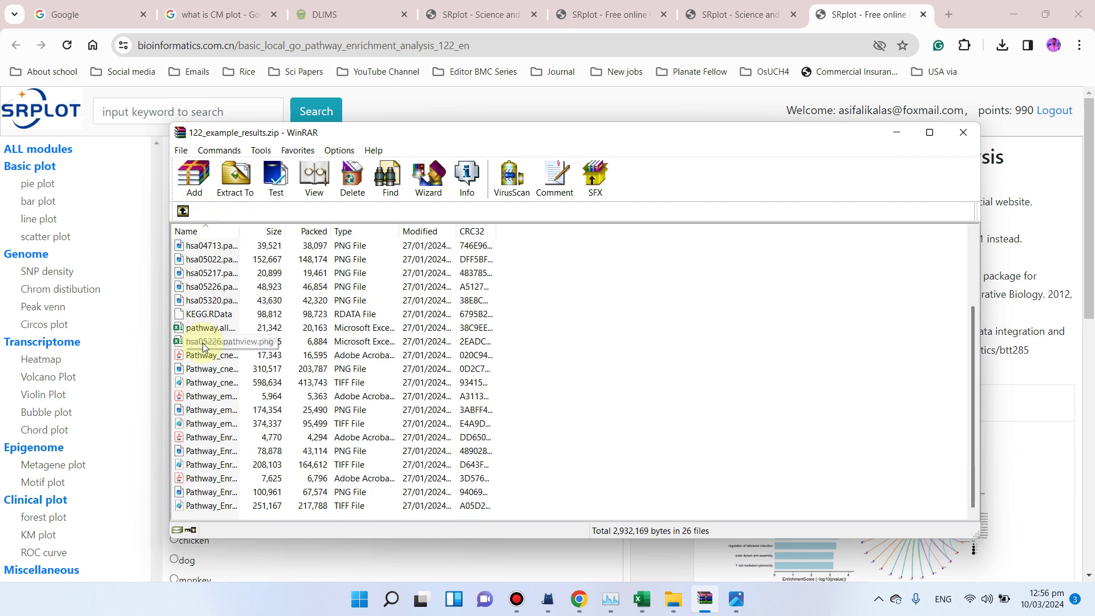
scroll(262, 342, "down", 2)
scroll(274, 346, "up", 1)
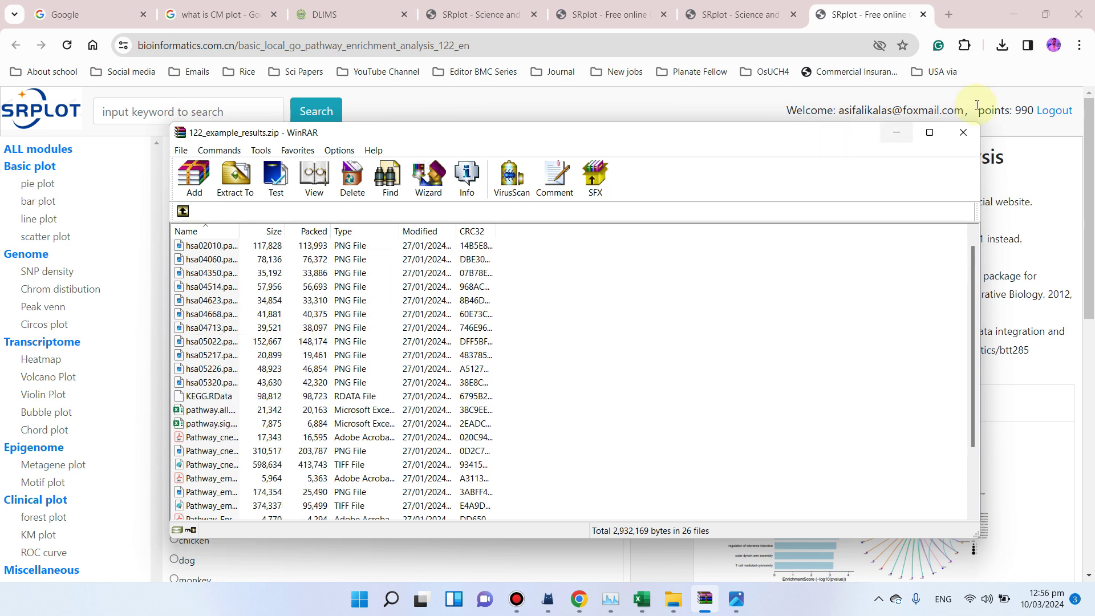
left_click(896, 134)
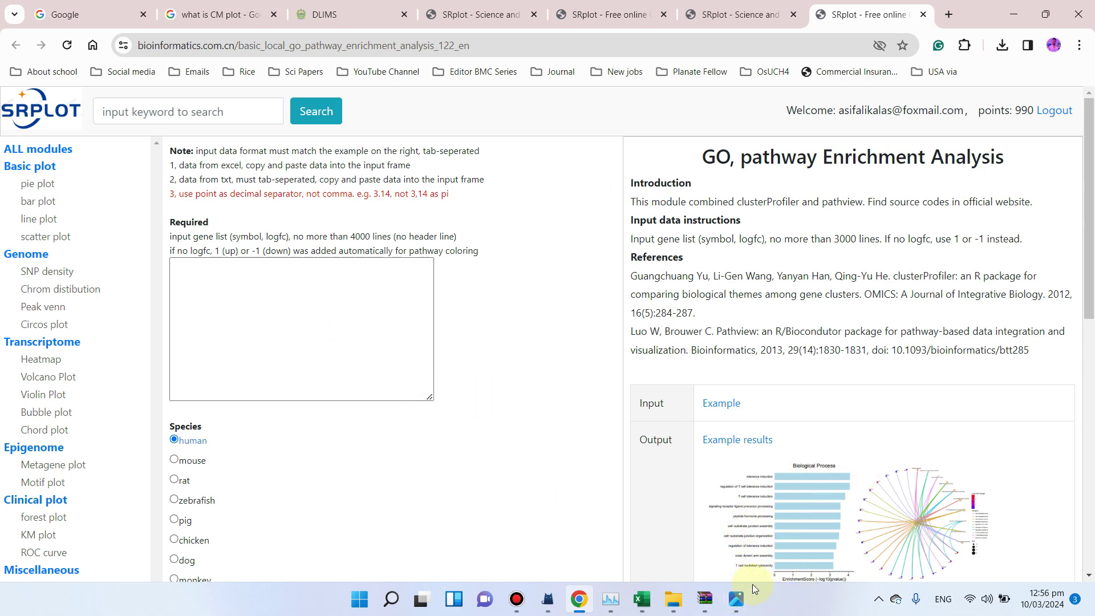
scroll(1080, 224, "down", 4)
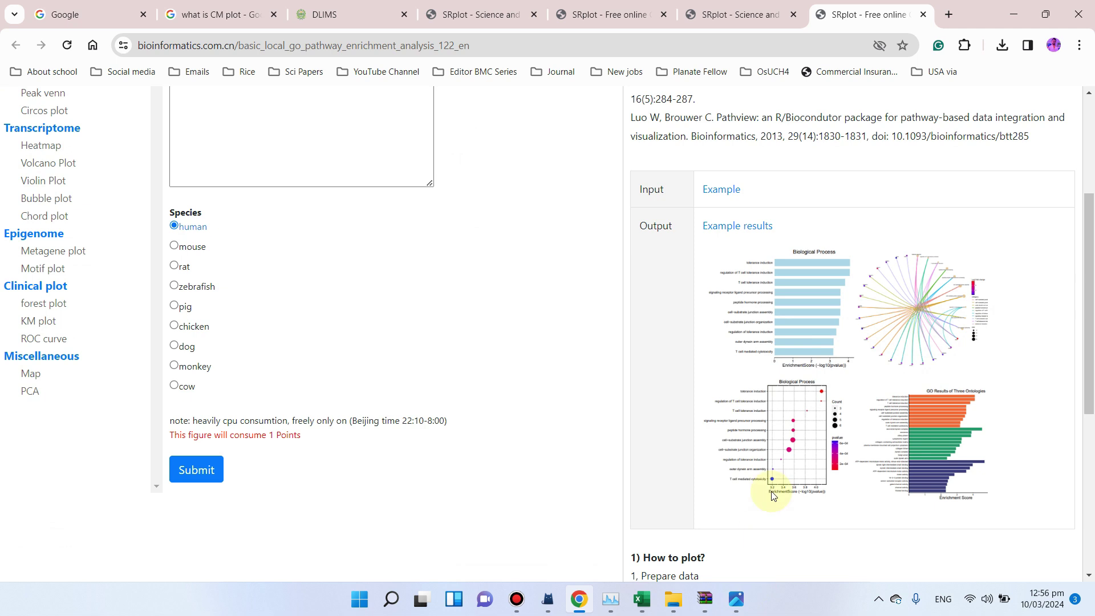
scroll(804, 415, "up", 4)
scroll(804, 415, "up", 1)
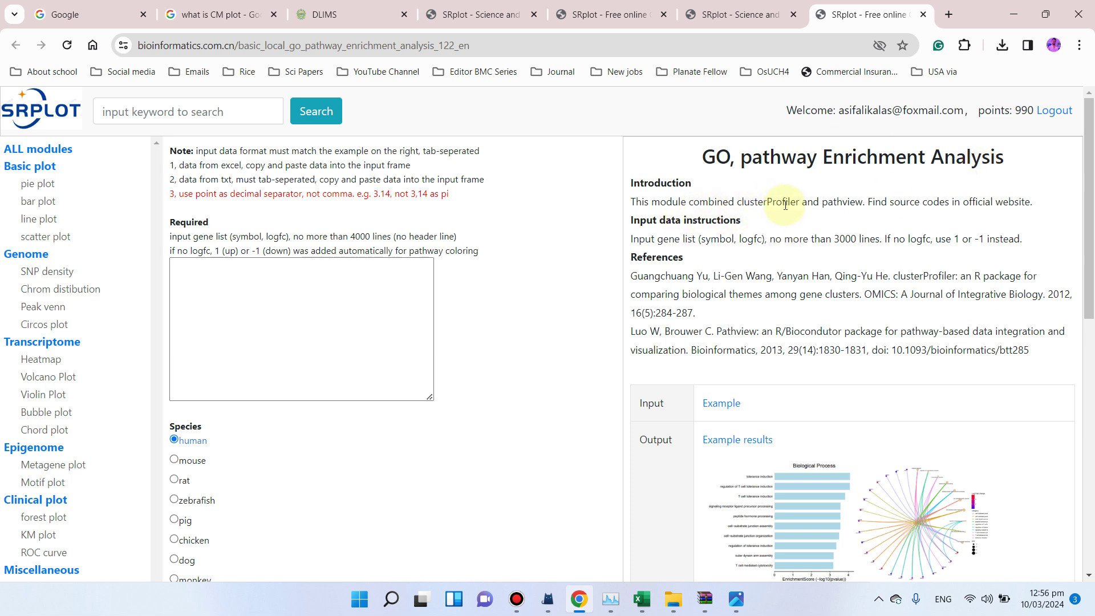
scroll(889, 215, "down", 5)
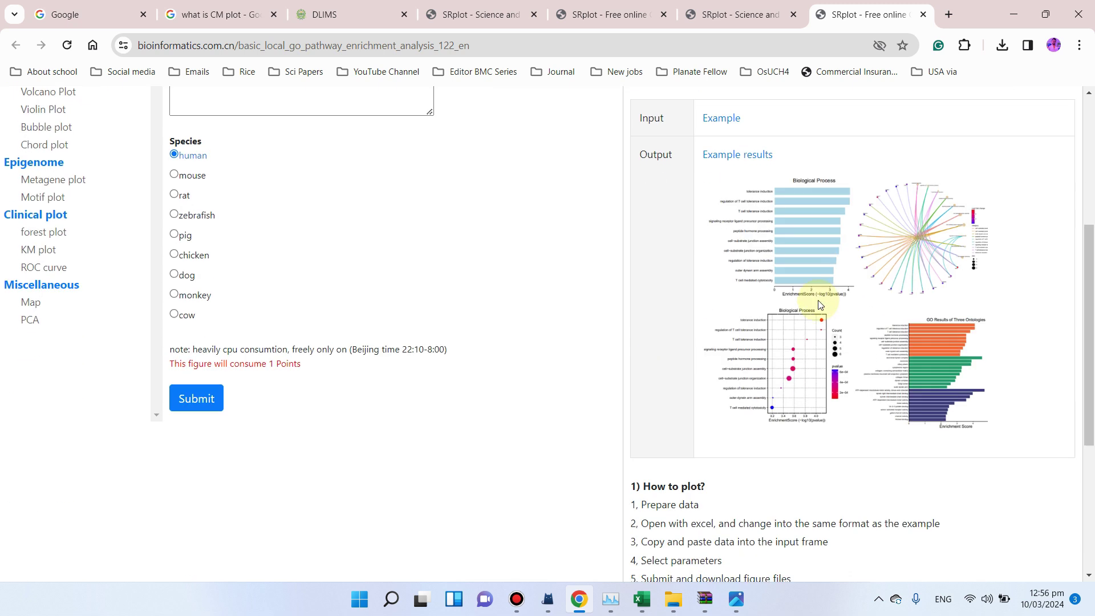
left_click(733, 599)
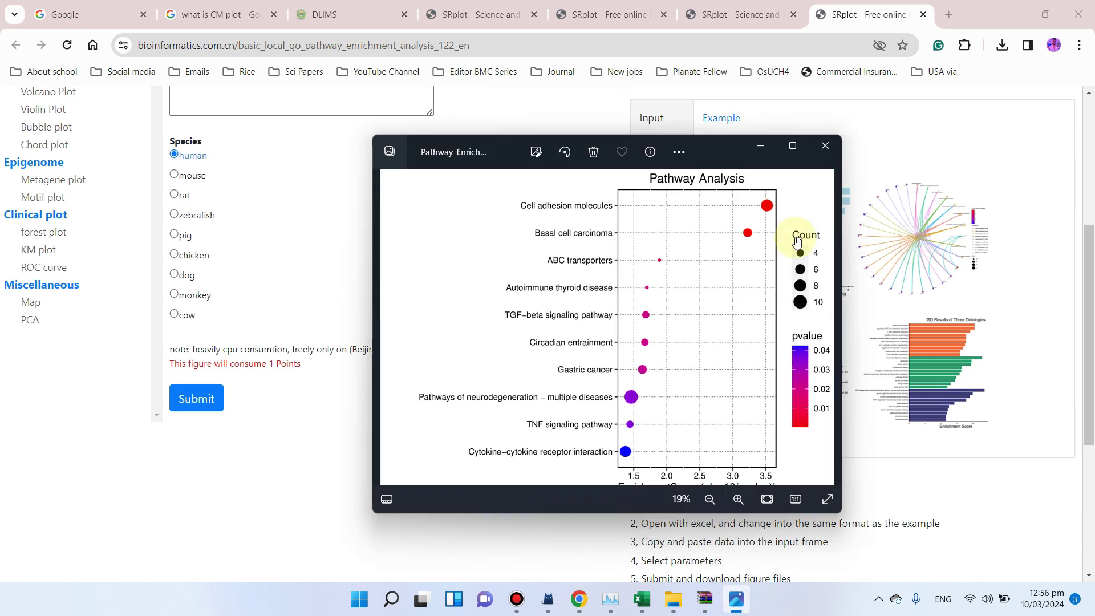
left_click_drag(726, 146, 684, 122)
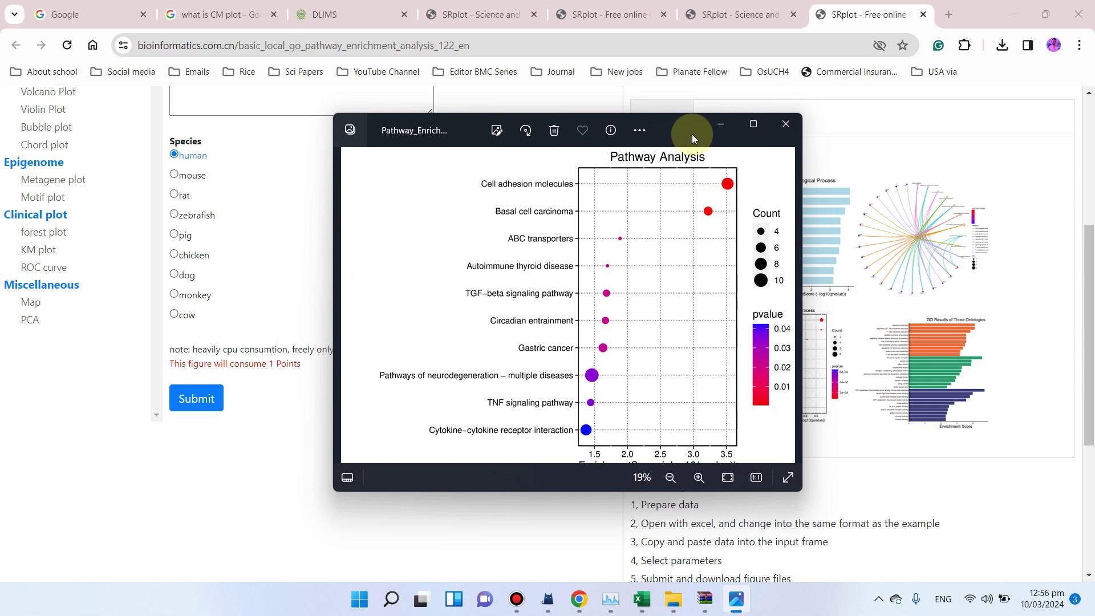
left_click(720, 128)
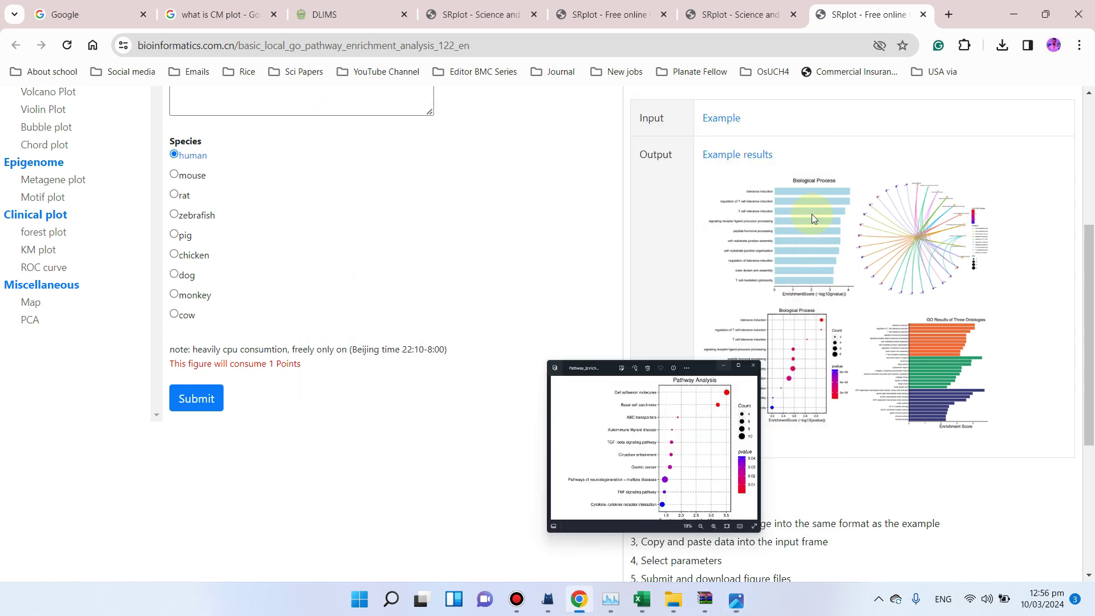
left_click_drag(1087, 315, 1072, 154)
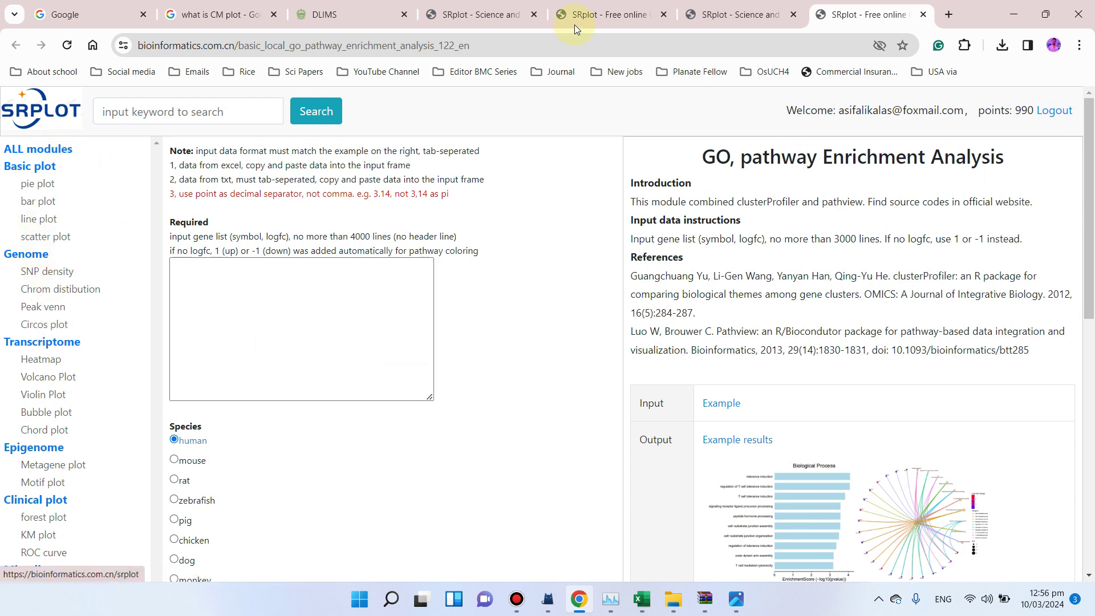
Load SRplot in a new tab, search modules for 'go', and open GO pathway enrichment analysis
left_click(947, 15)
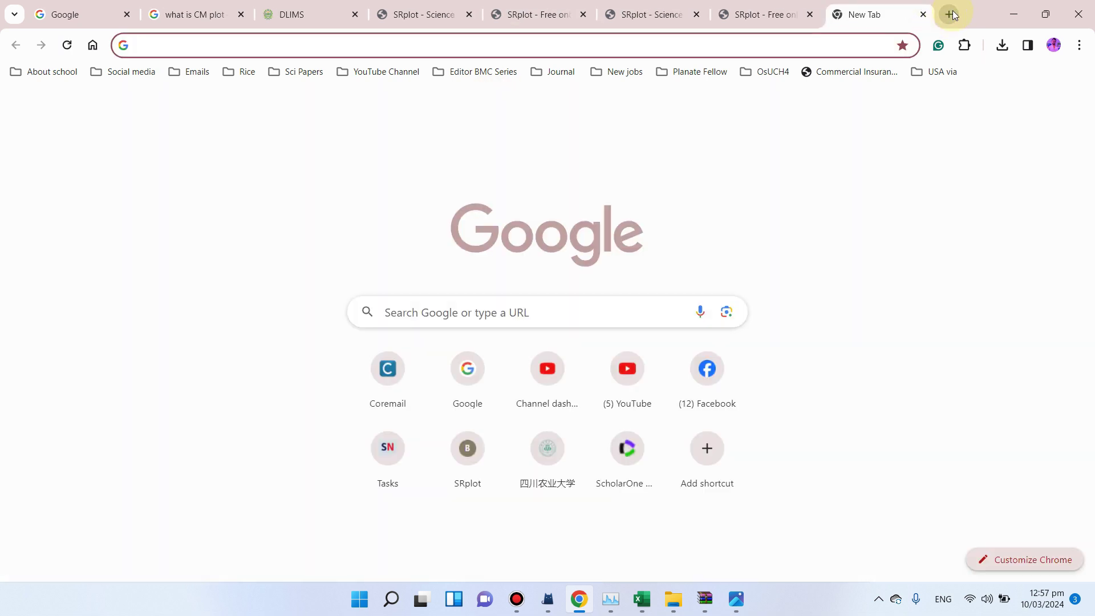
type("bio")
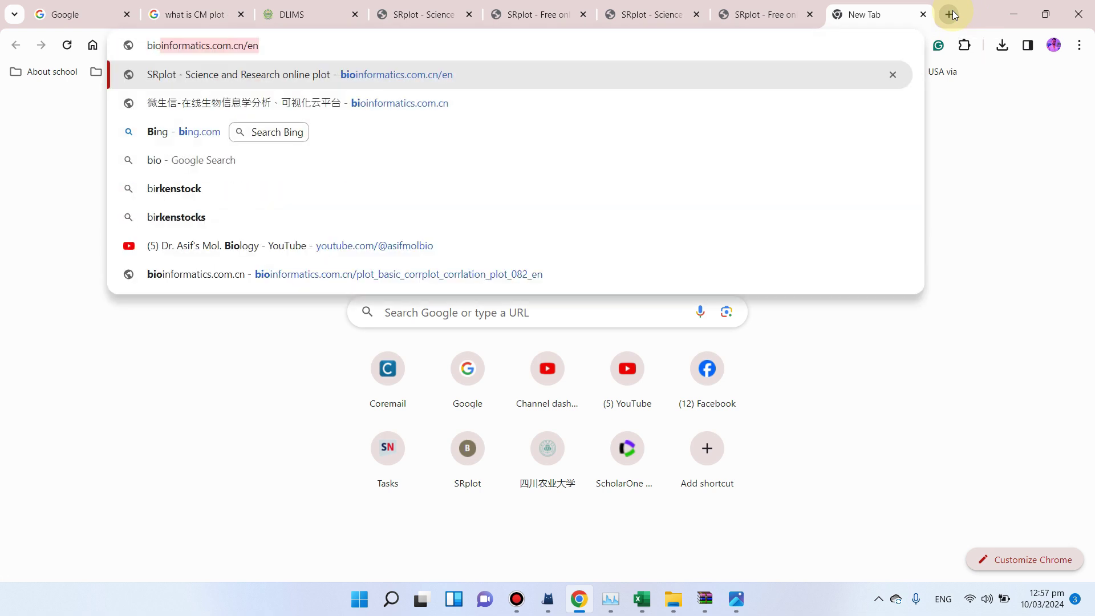
key("Return")
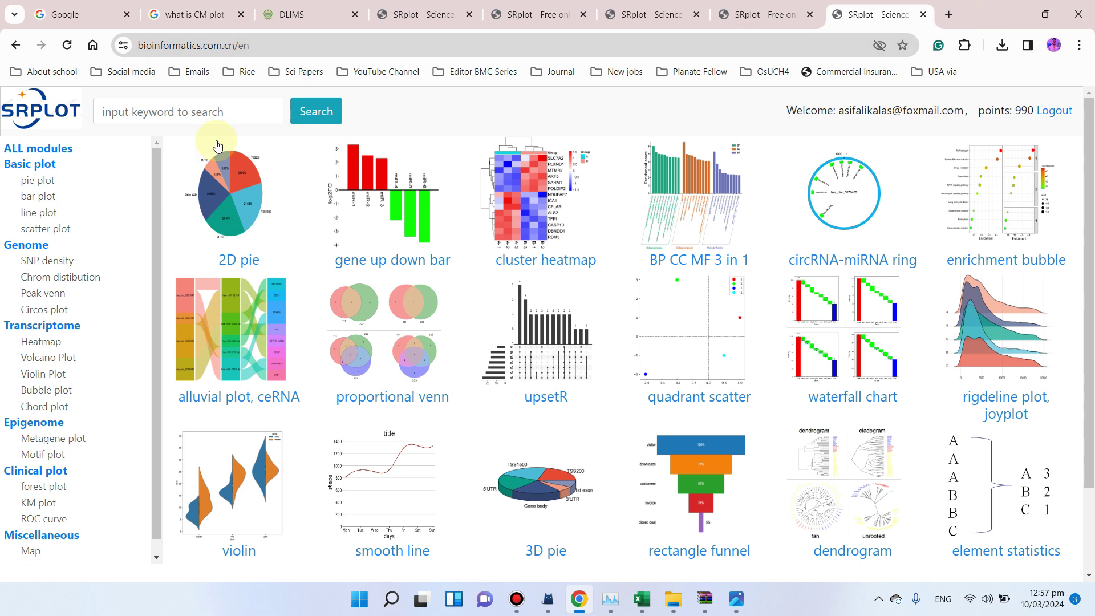
left_click(174, 122)
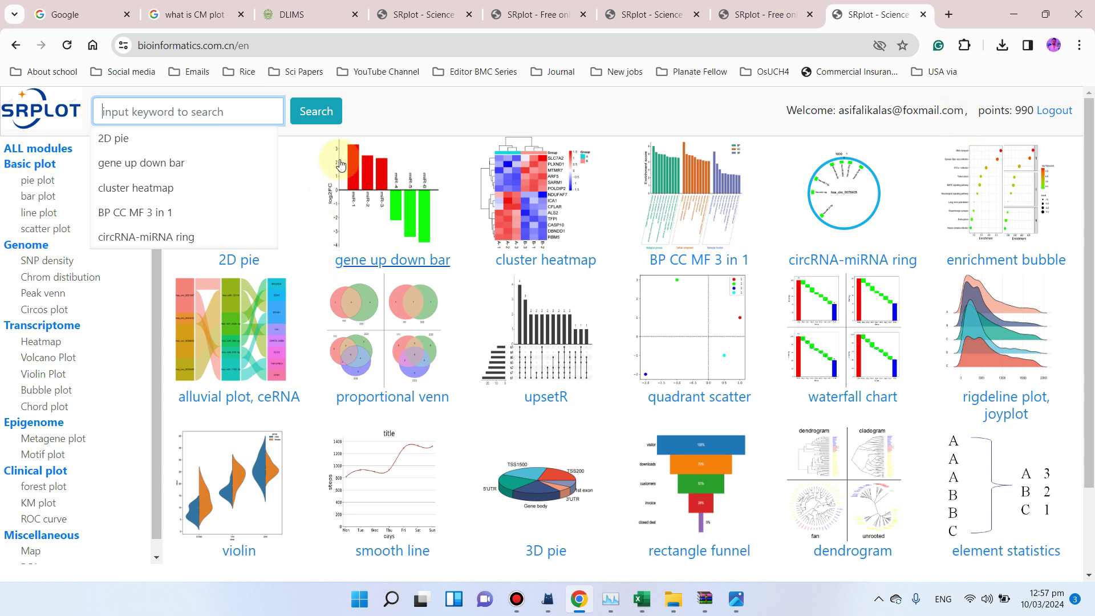
type("go")
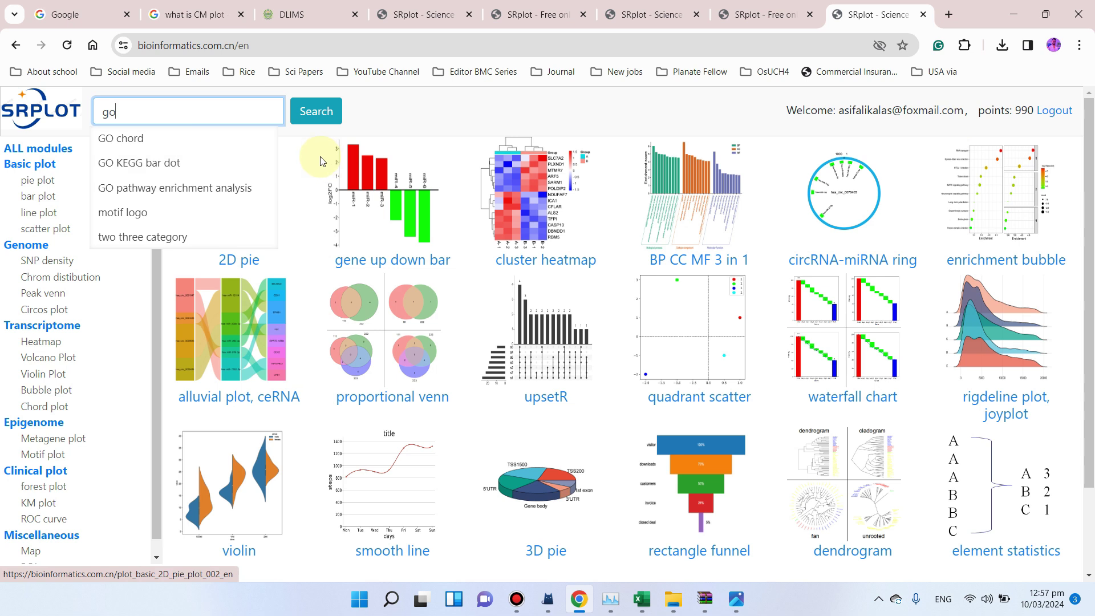
left_click(331, 109)
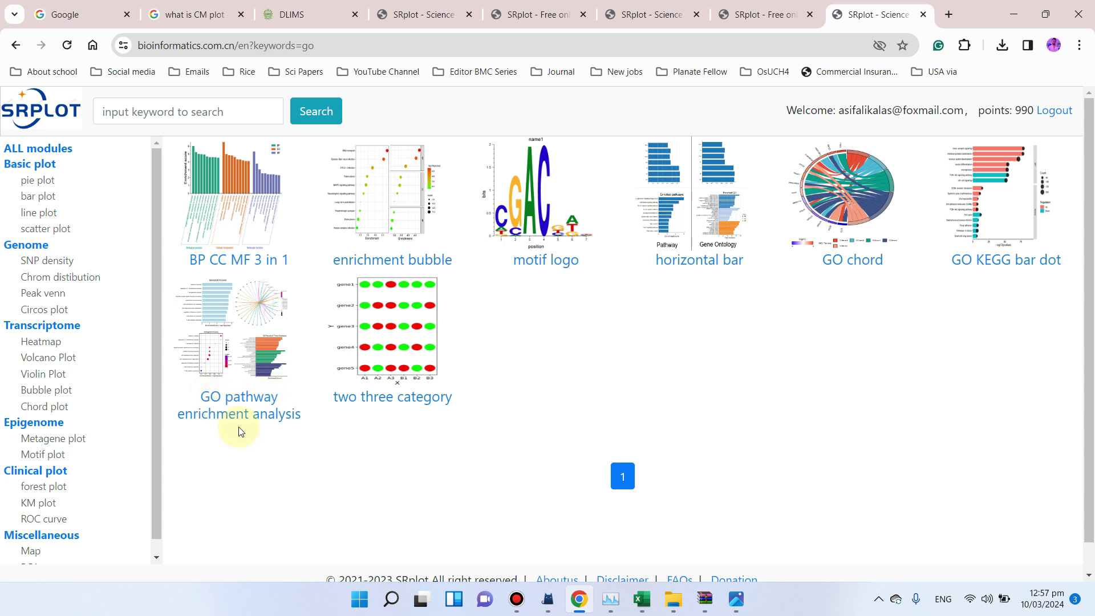
left_click(257, 404)
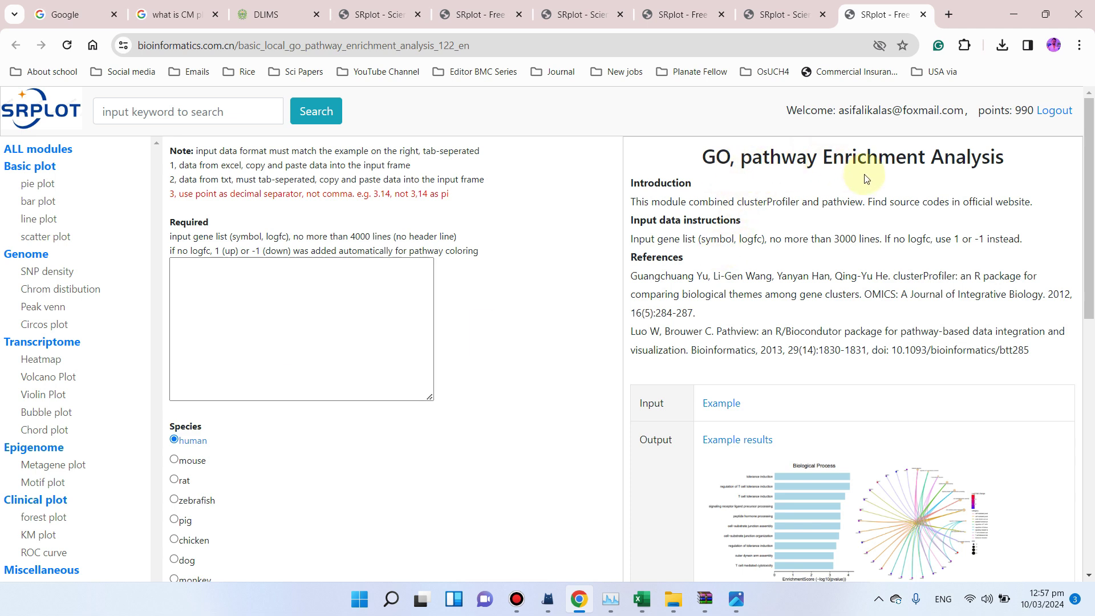
Return the results archive to its root folder and minimize it again
scroll(844, 183, "down", 2)
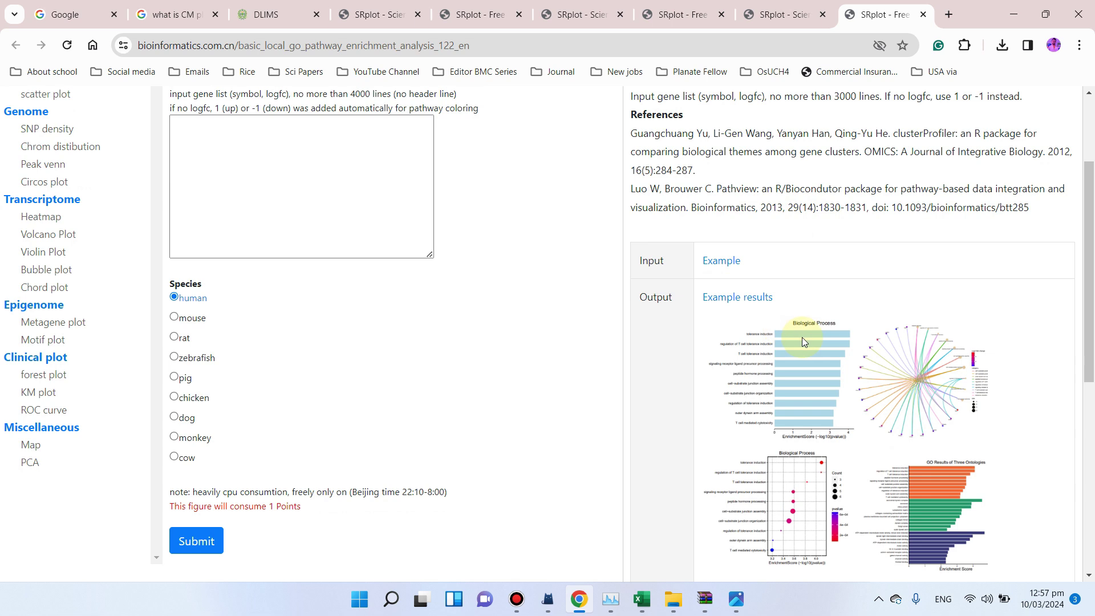
left_click(697, 604)
left_click(183, 212)
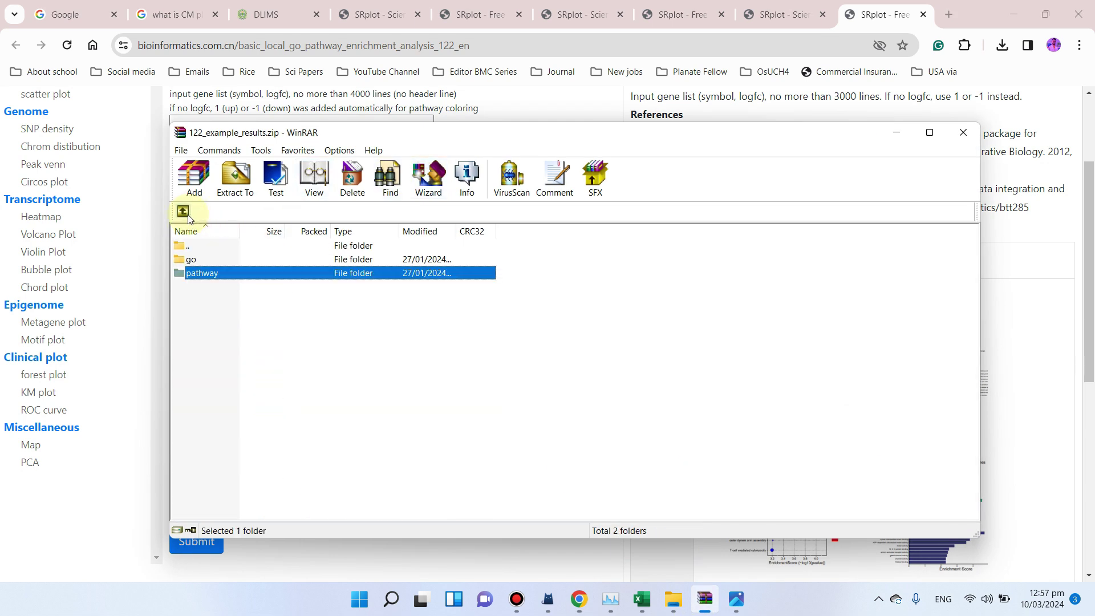
left_click(898, 131)
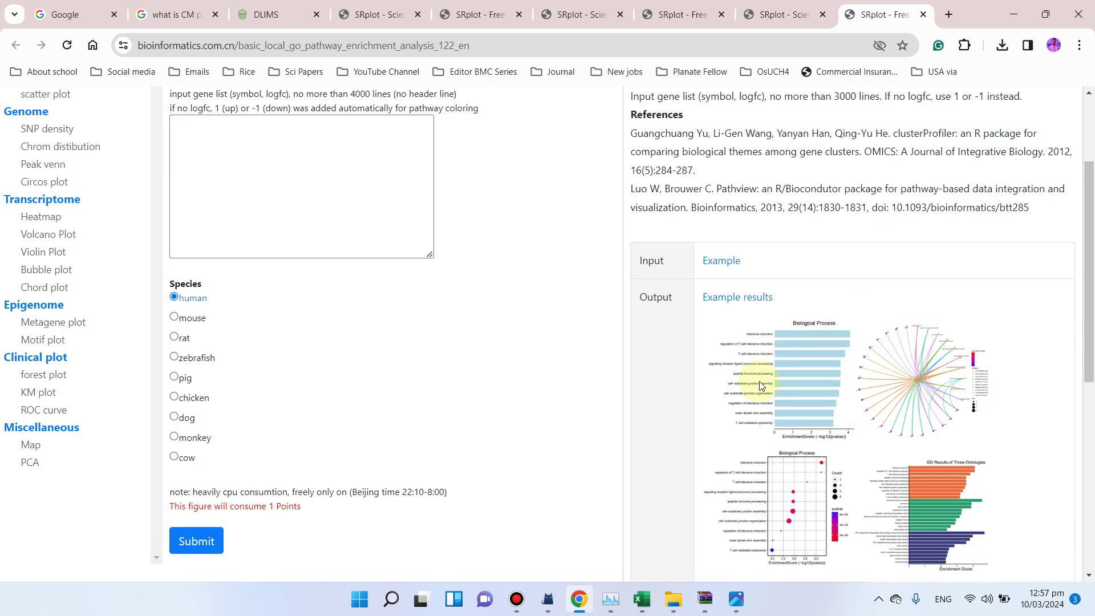
Scroll to the top of the enrichment form and bring up the 122_sample_data_en workbook
scroll(550, 494, "up", 1)
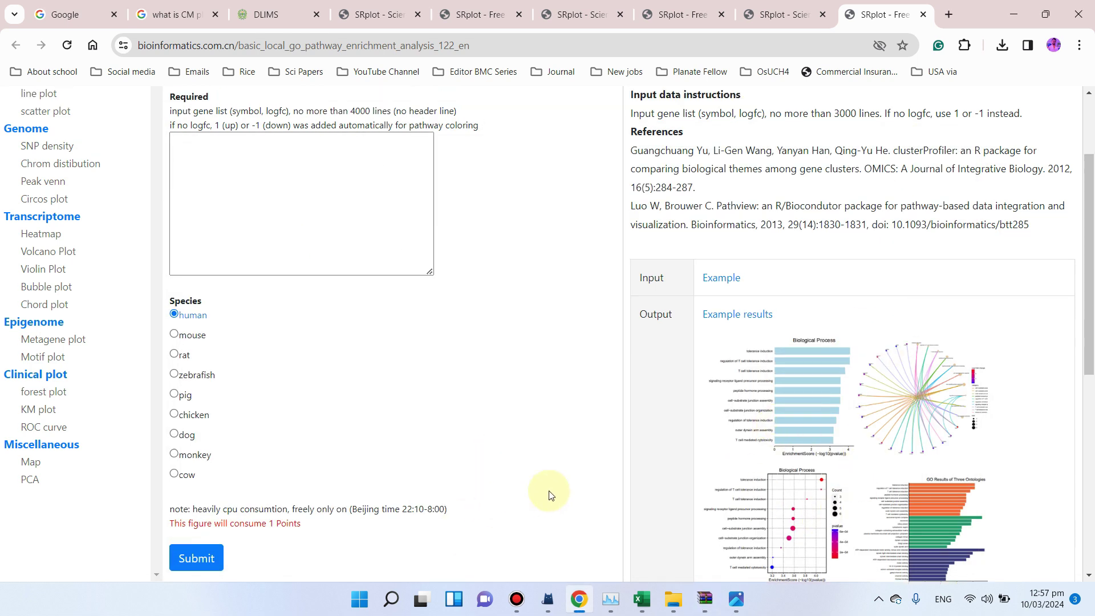
scroll(570, 499, "up", 1)
scroll(451, 371, "up", 2)
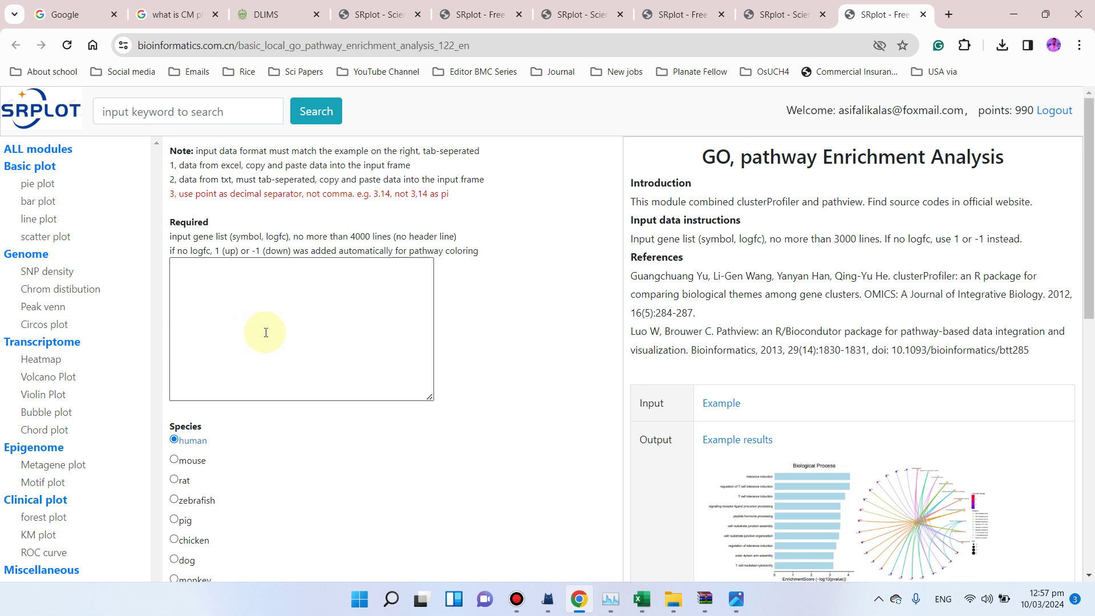
left_click(641, 600)
Select the gene symbol column A, the logFC column B, then both together
left_click(339, 291)
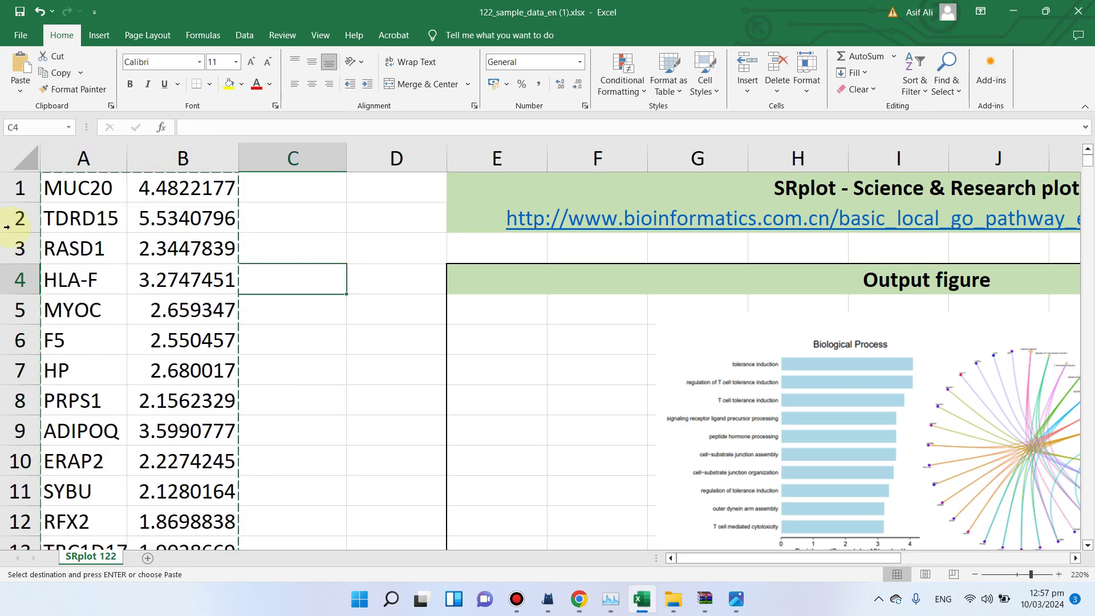
left_click(83, 164)
scroll(68, 239, "down", 10)
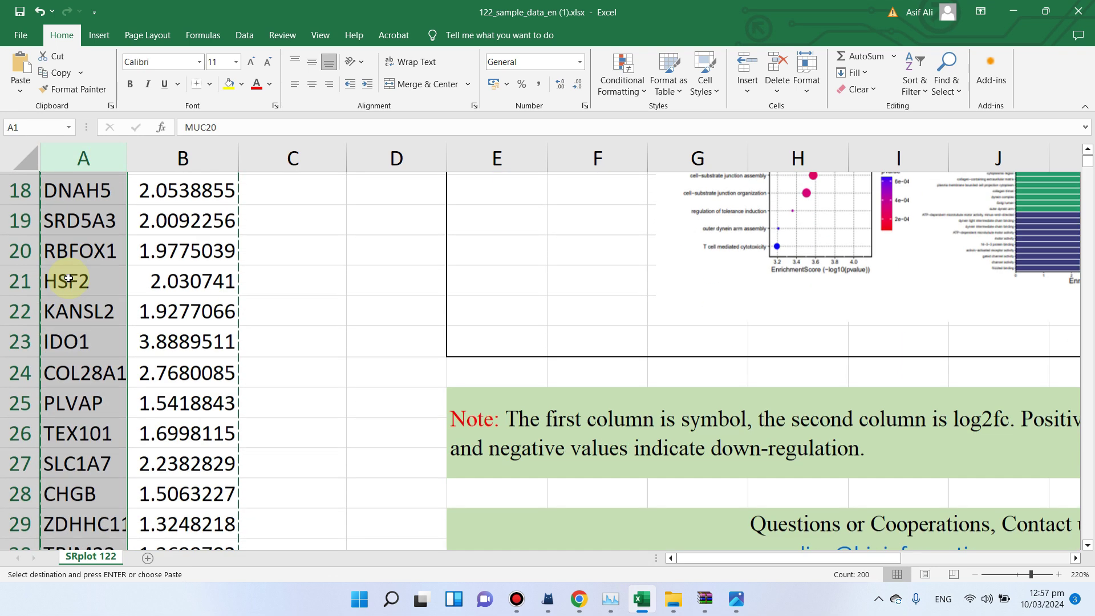
scroll(99, 308, "up", 10)
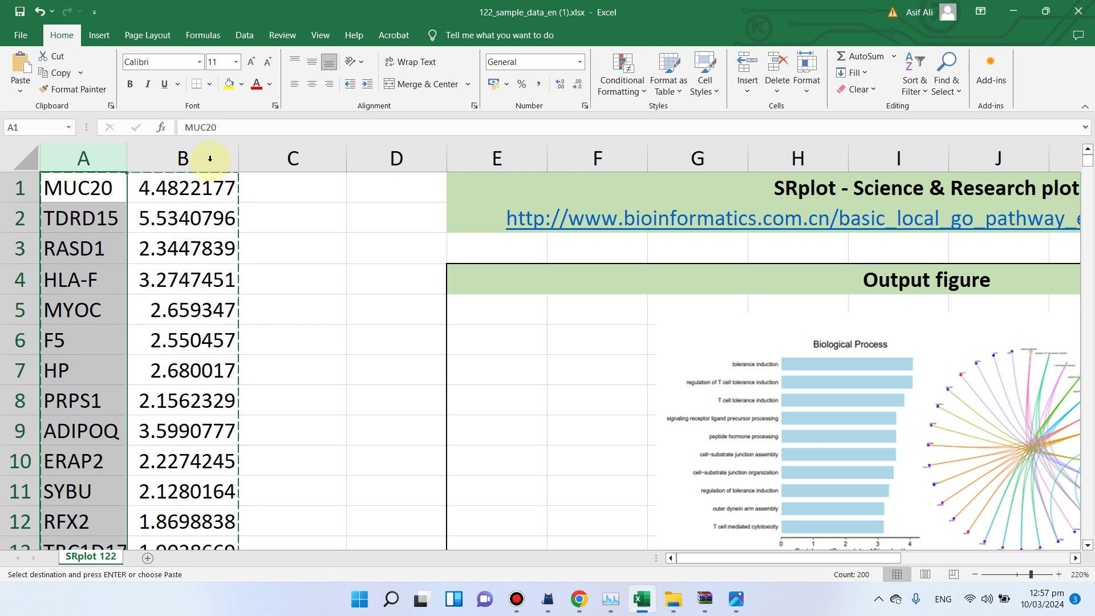
left_click(188, 161)
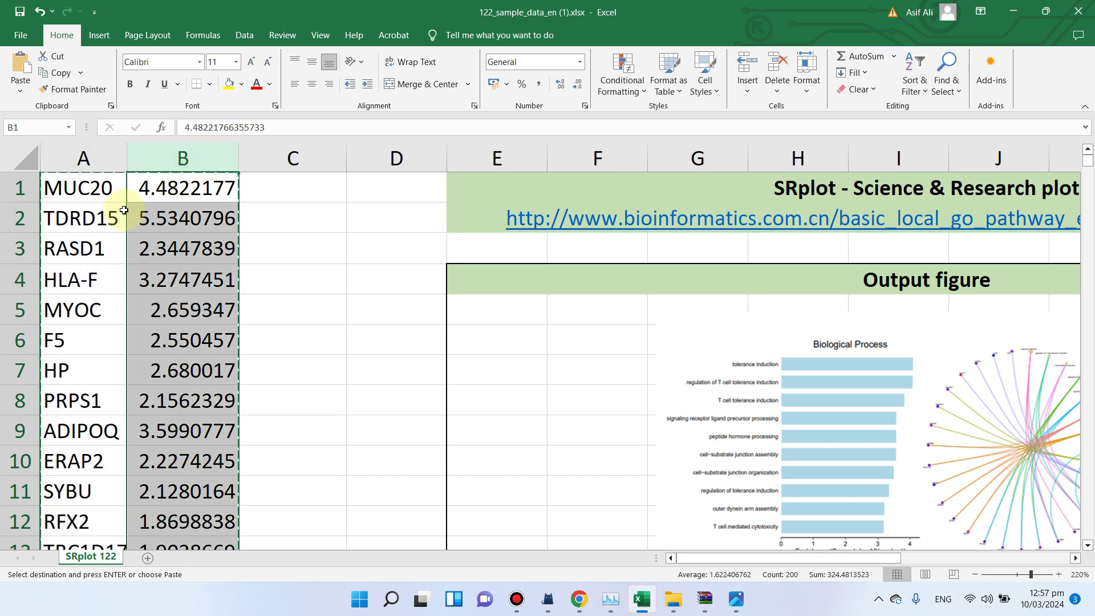
mouse_move(98, 158)
left_mouse_down()
mouse_move(168, 156)
mouse_move(104, 154)
left_mouse_up()
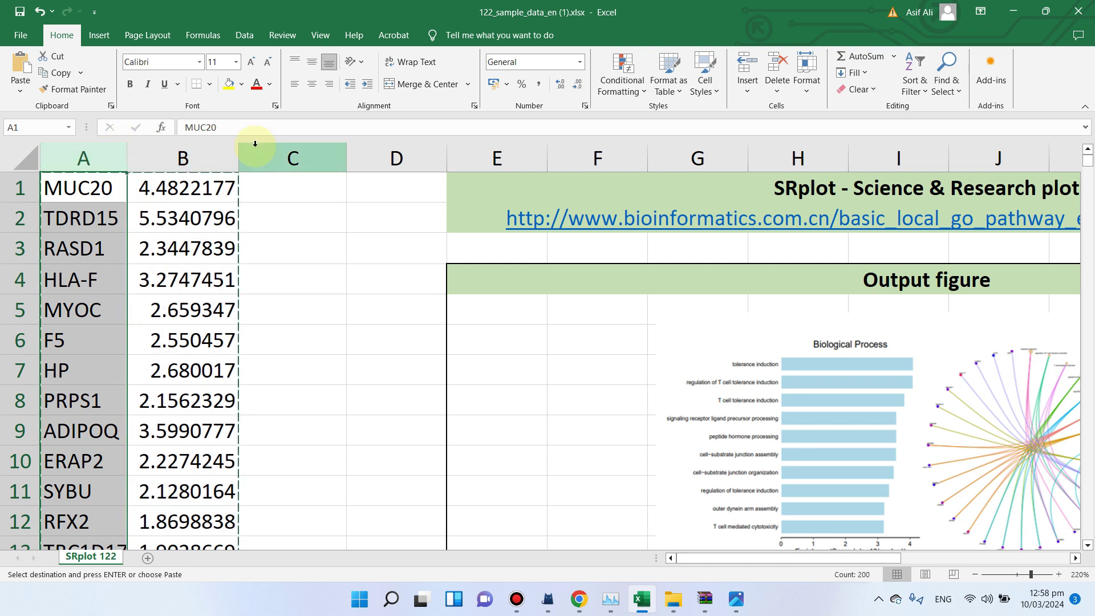
Inspect the logFC values in B1, B2 and for genes SYBU and RFX2
left_click(202, 150)
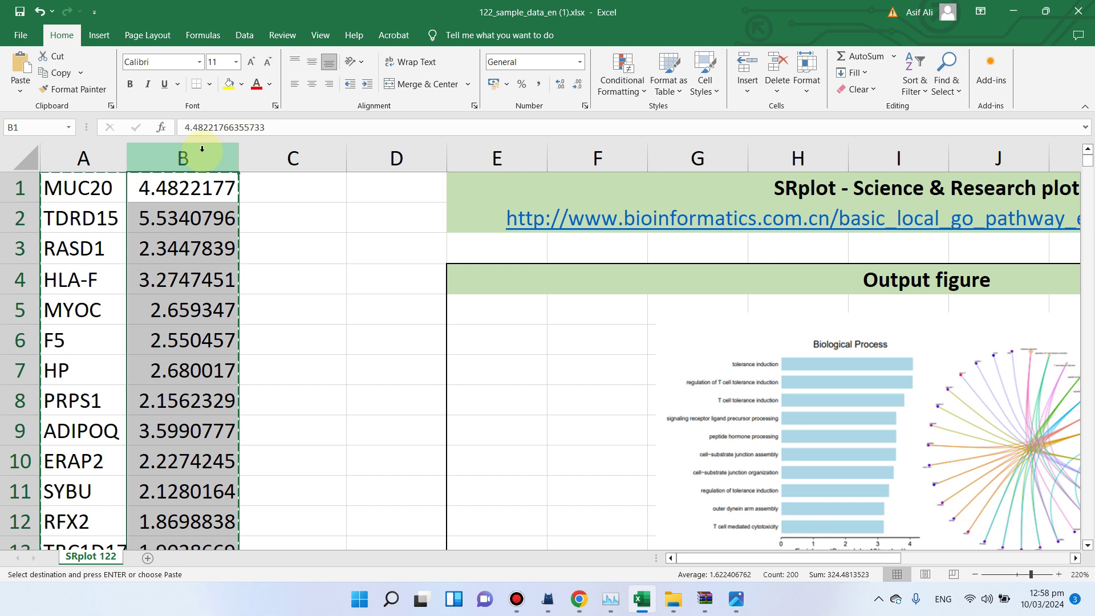
left_click(176, 188)
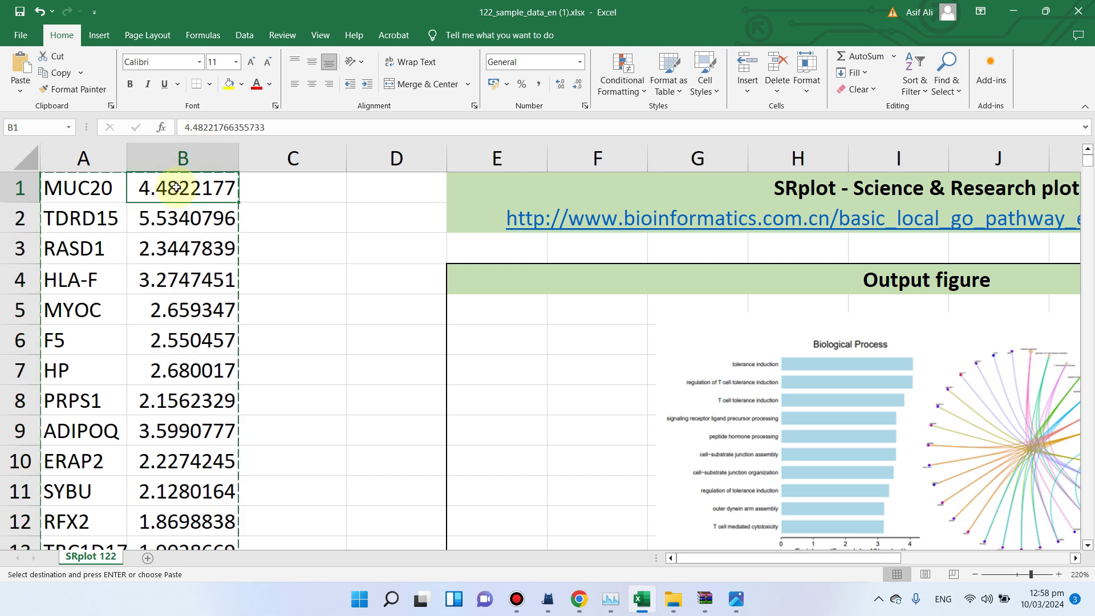
left_click(166, 221)
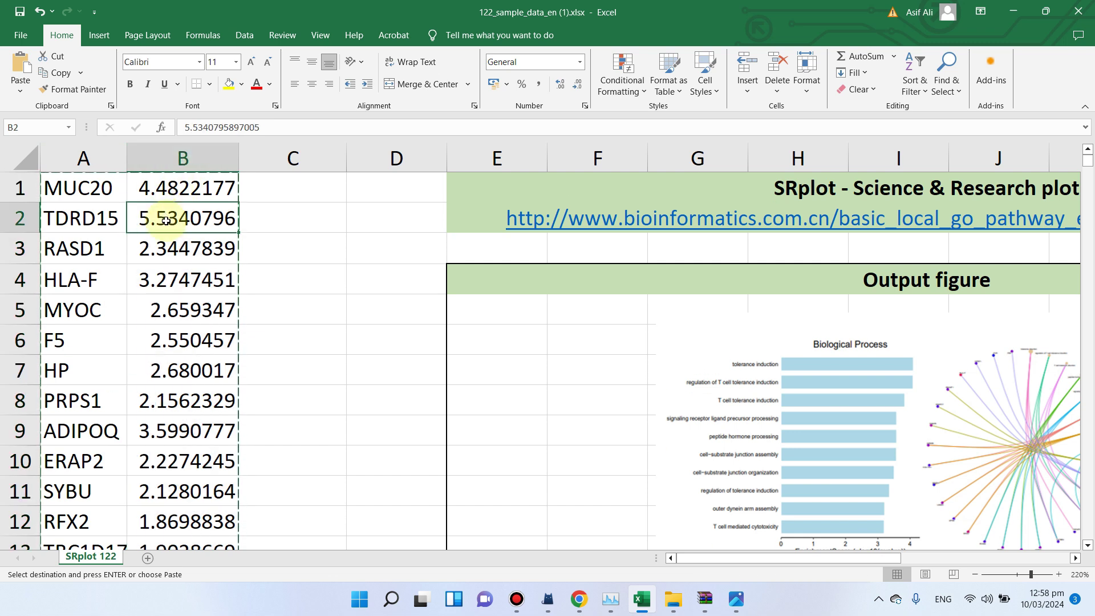
scroll(166, 249, "down", 3)
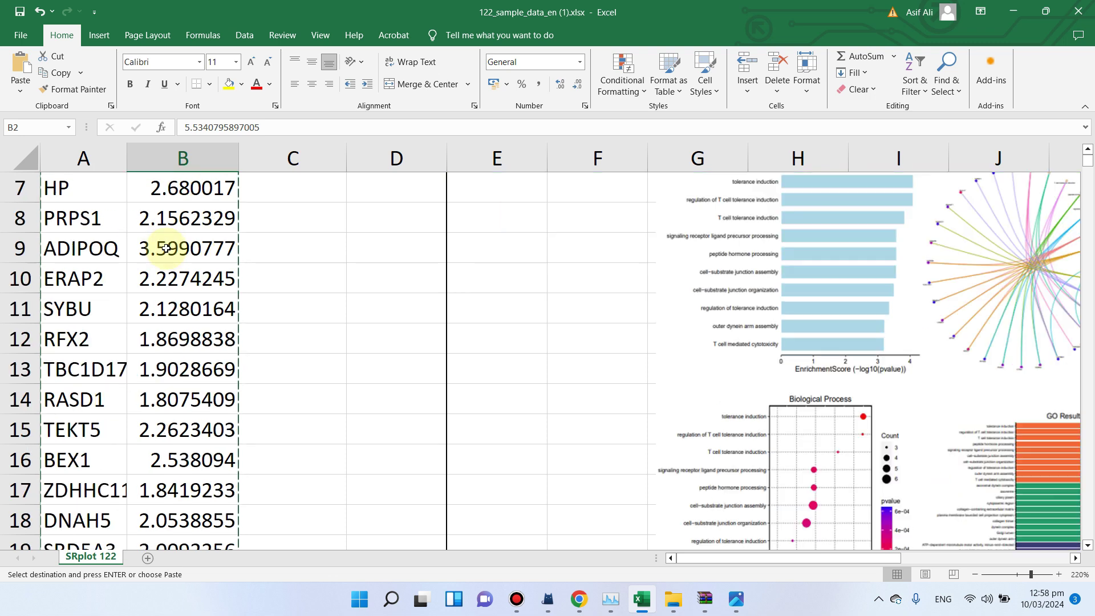
left_click(184, 222)
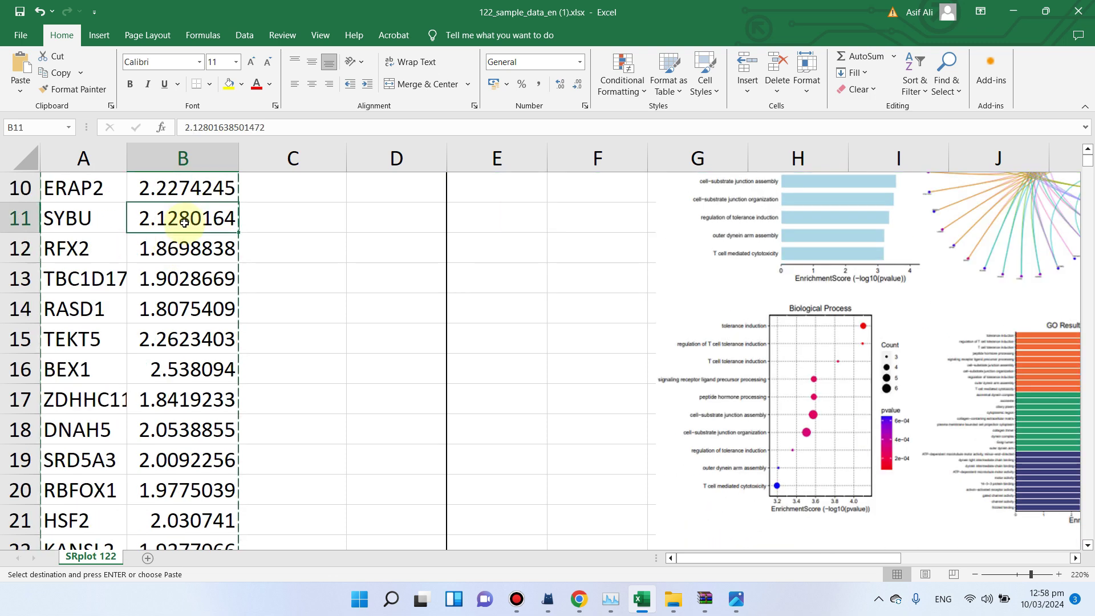
left_click(165, 251)
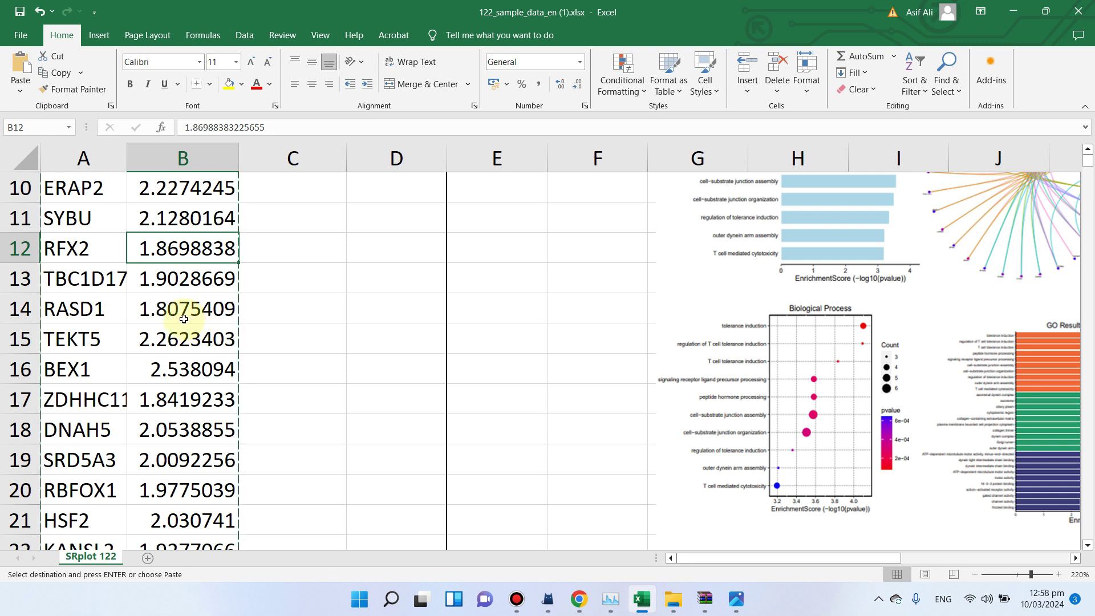
Scroll through the 200-gene list, then select whole columns A and B
scroll(279, 295, "up", 3)
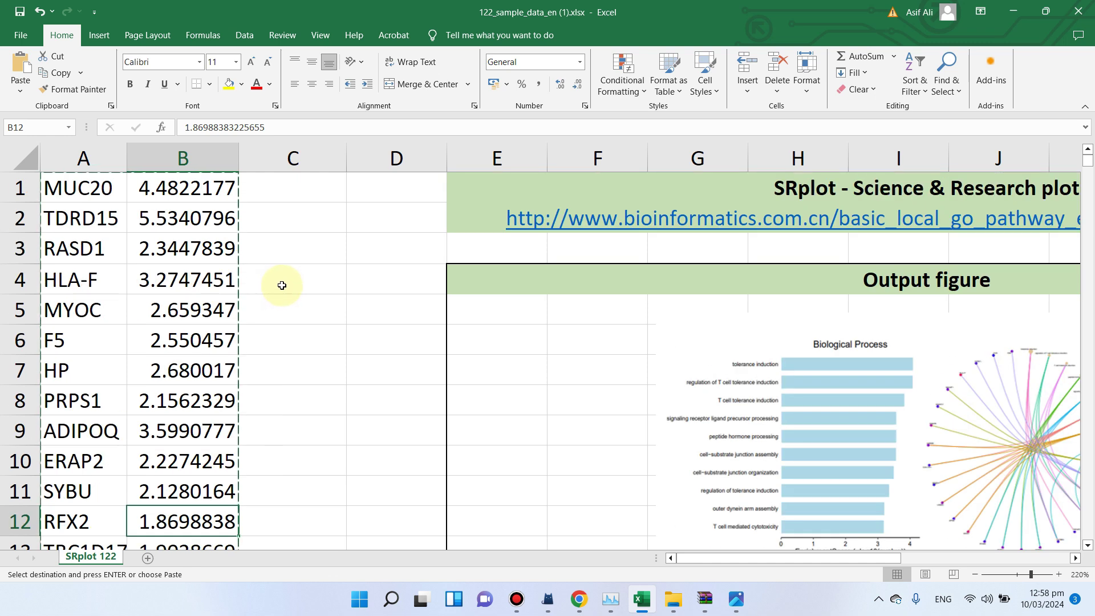
scroll(281, 285, "down", 20)
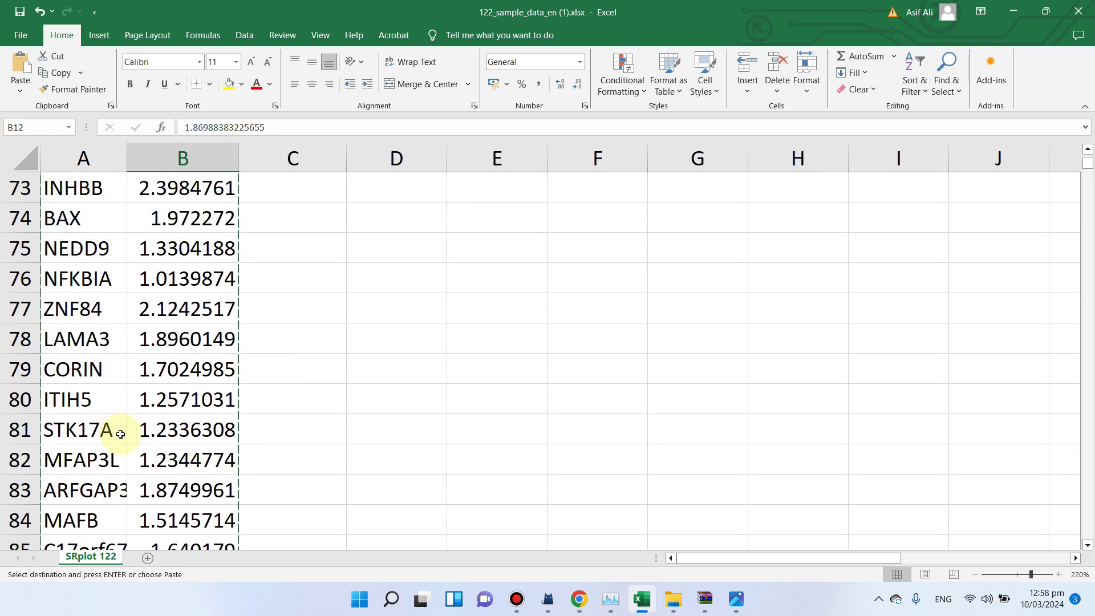
scroll(121, 434, "down", 20)
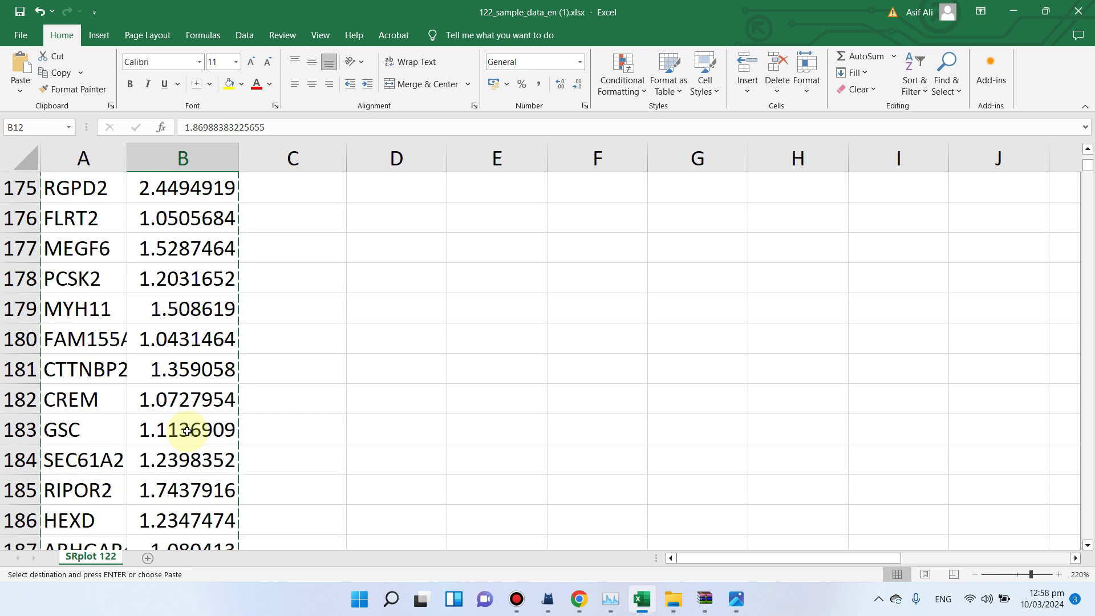
scroll(188, 431, "down", 8)
scroll(396, 339, "up", 20)
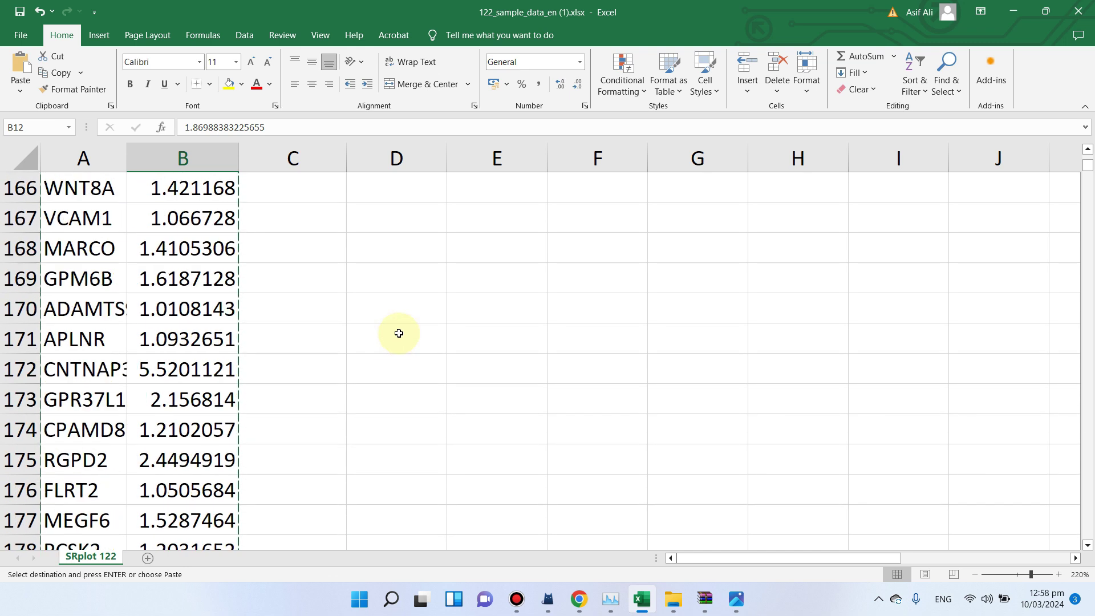
scroll(377, 289, "up", 18)
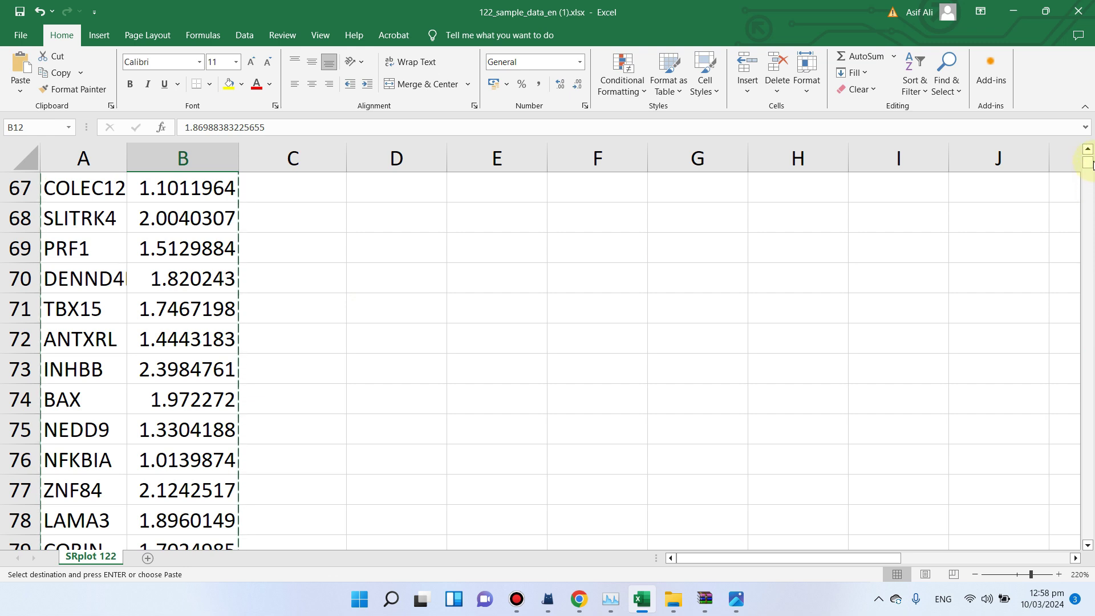
left_click_drag(1089, 163, 1087, 150)
left_click(330, 225)
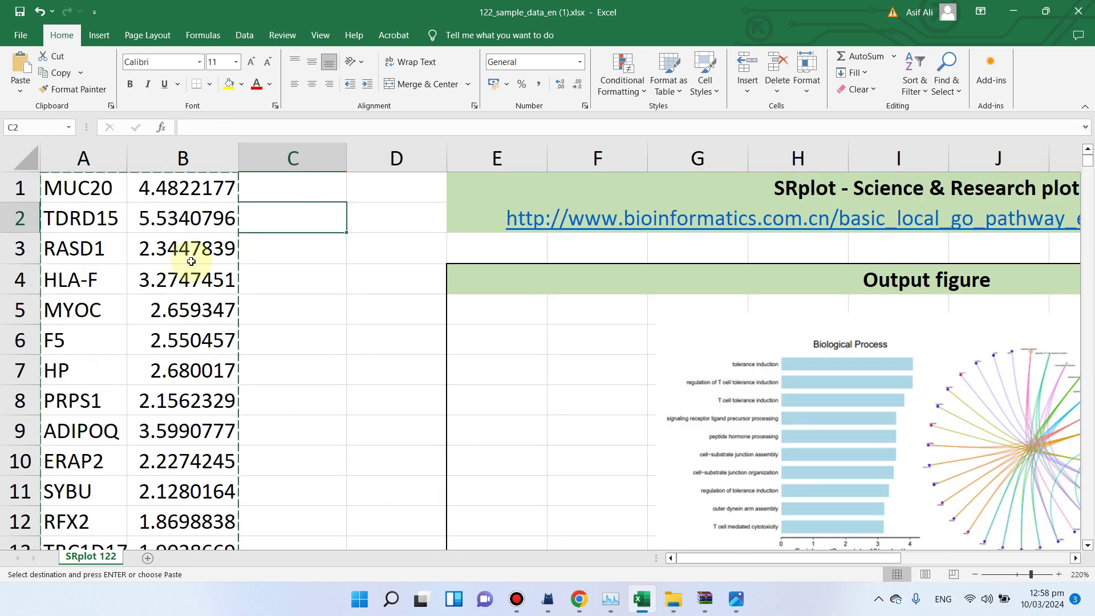
left_click(93, 189)
left_click_drag(84, 157, 174, 161)
Copy the selected gene and logFC columns and minimize Excel
right_click(174, 161)
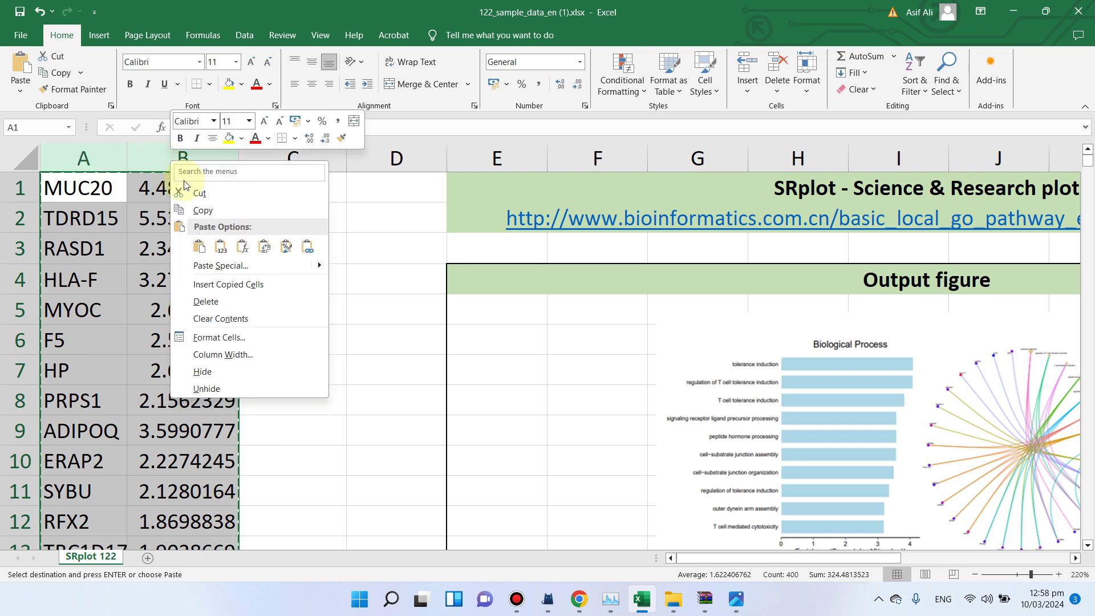
left_click(188, 210)
left_click(1014, 10)
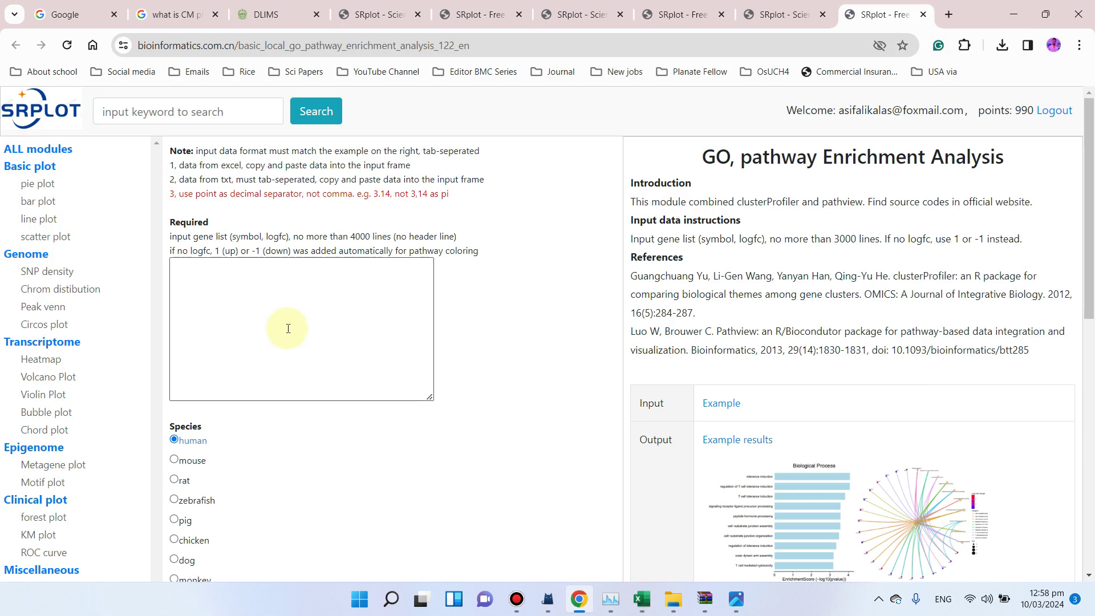
Paste the gene/logFC list into SRplot's gene-list box and scroll through it
left_click(287, 270)
key("ctrl+v")
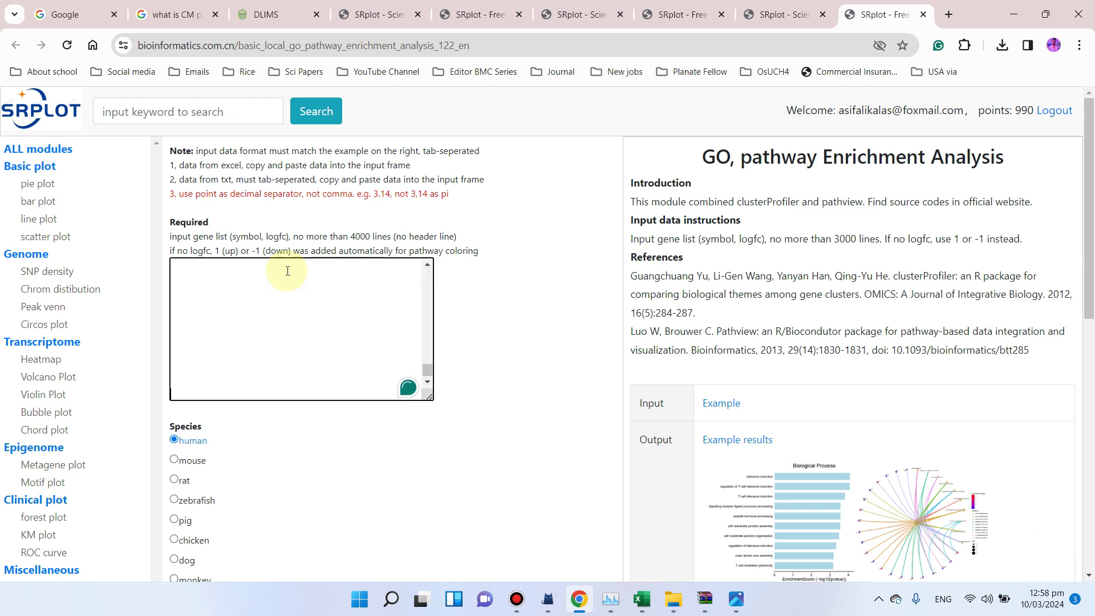
left_click_drag(427, 363, 452, 276)
scroll(294, 365, "down", 10)
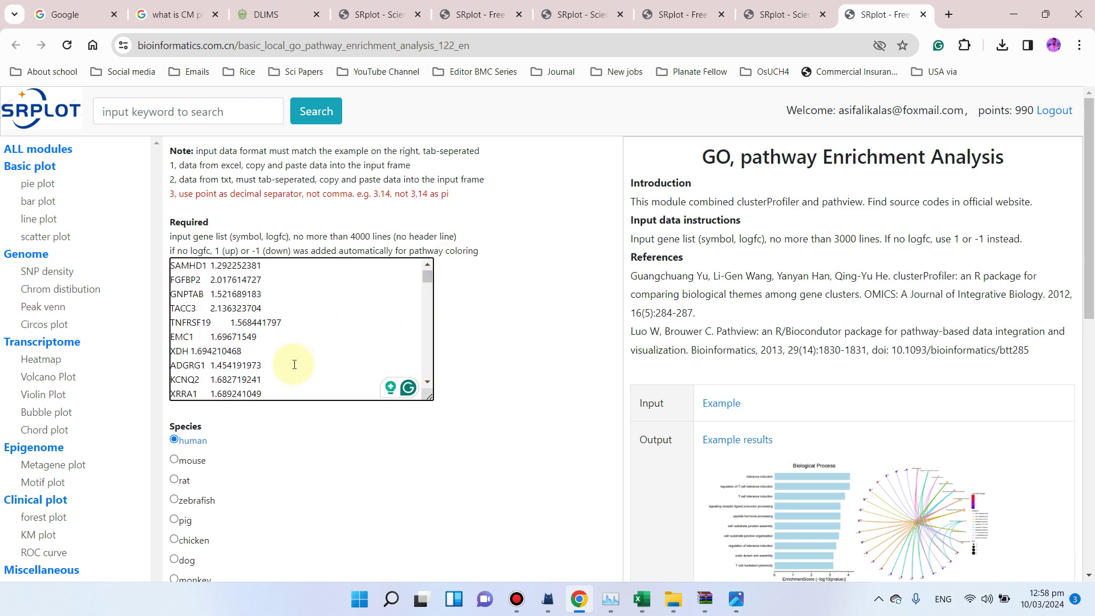
scroll(295, 362, "down", 8)
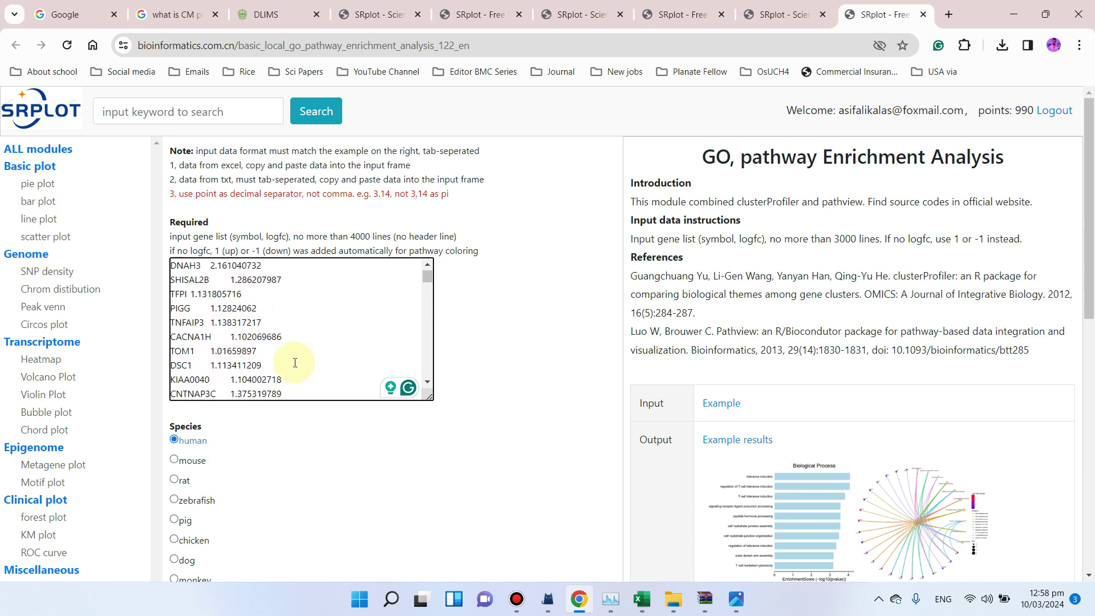
mouse_move(428, 280)
left_mouse_down()
mouse_move(422, 300)
mouse_move(428, 276)
left_mouse_up()
scroll(295, 358, "down", 3)
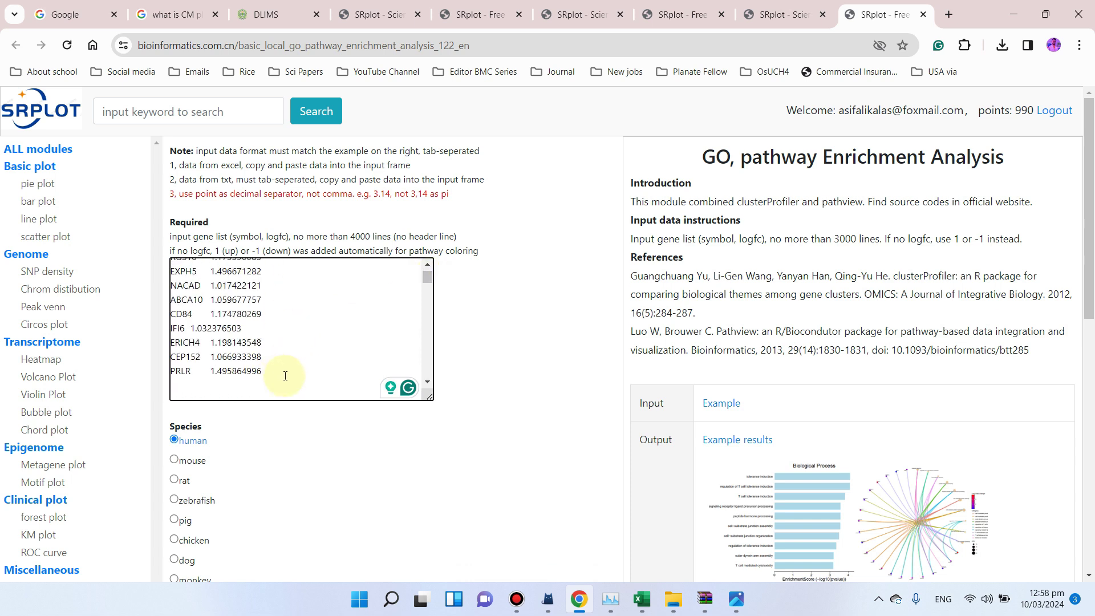
left_click(285, 376)
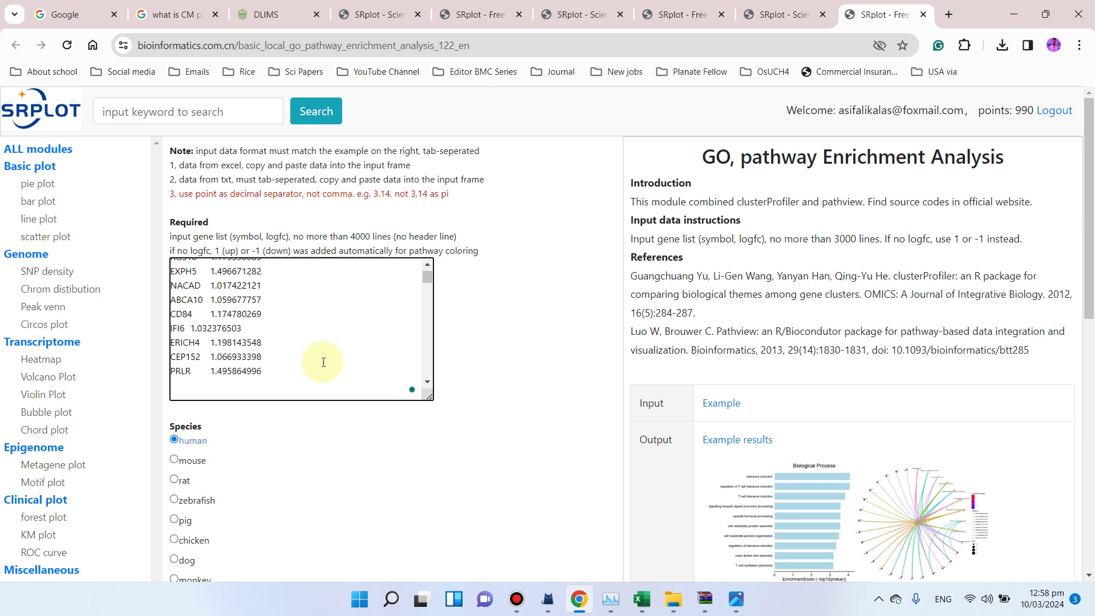
scroll(324, 362, "down", 4)
scroll(232, 435, "down", 3)
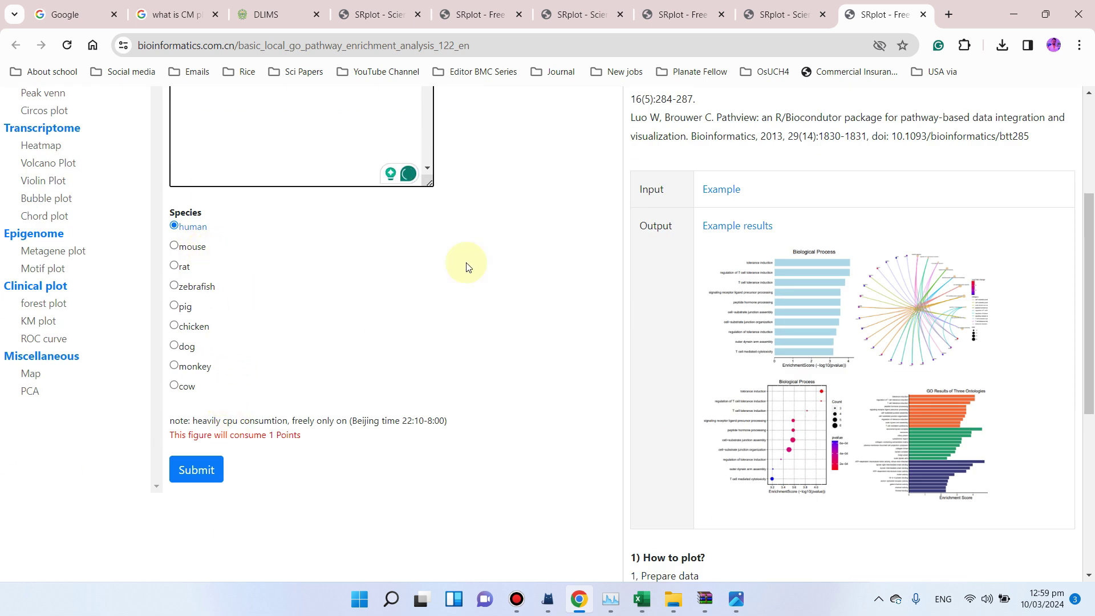
Switch between the go search results tab and the enrichment page holding the pasted list
scroll(839, 318, "up", 4)
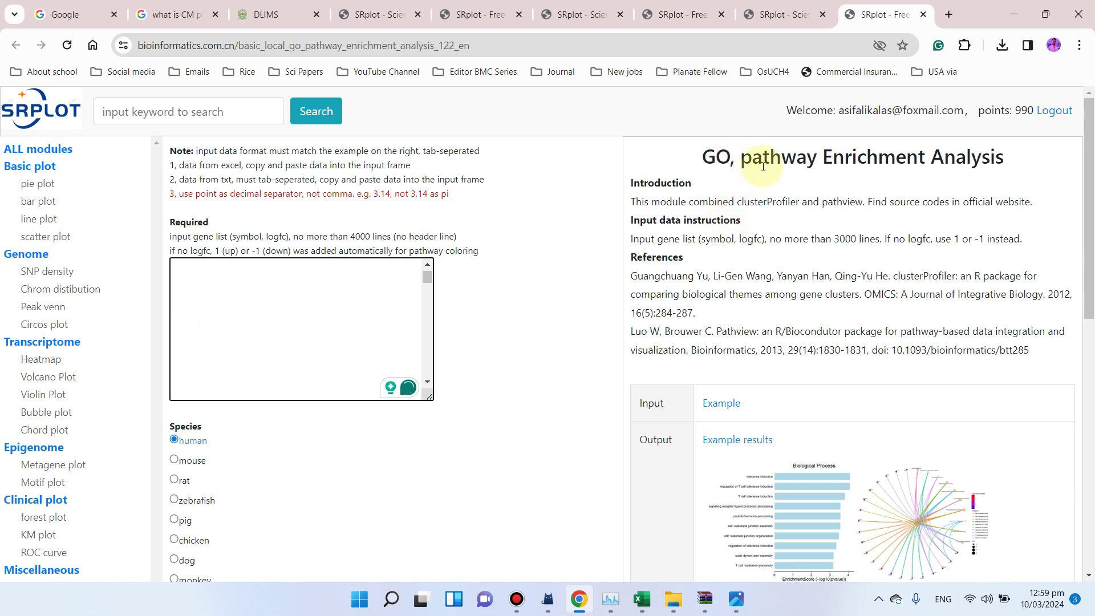
scroll(219, 429, "down", 1)
scroll(220, 429, "down", 5)
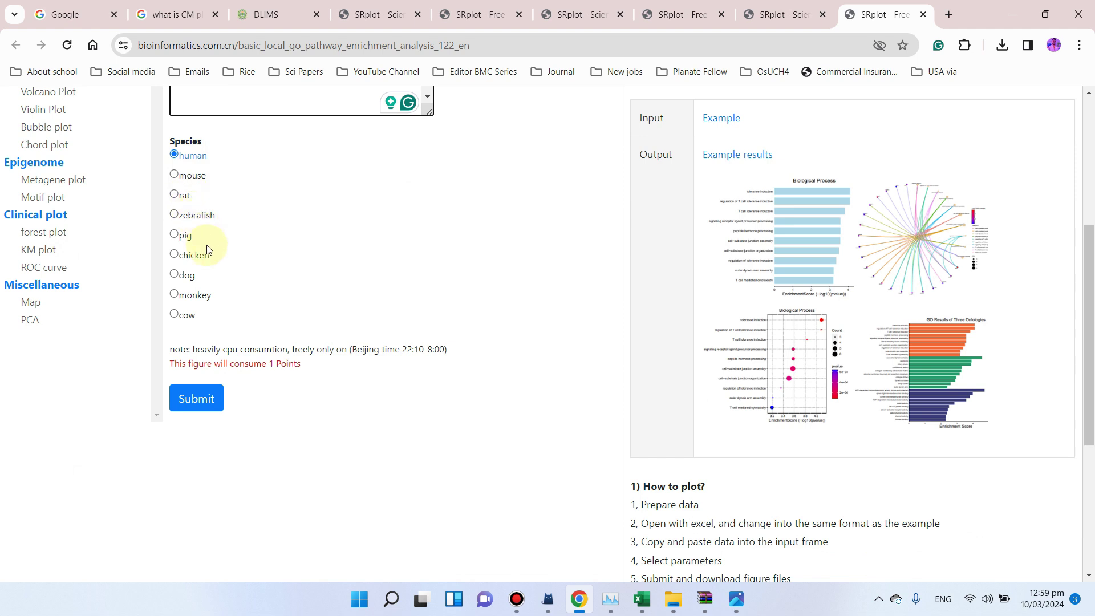
left_click(806, 6)
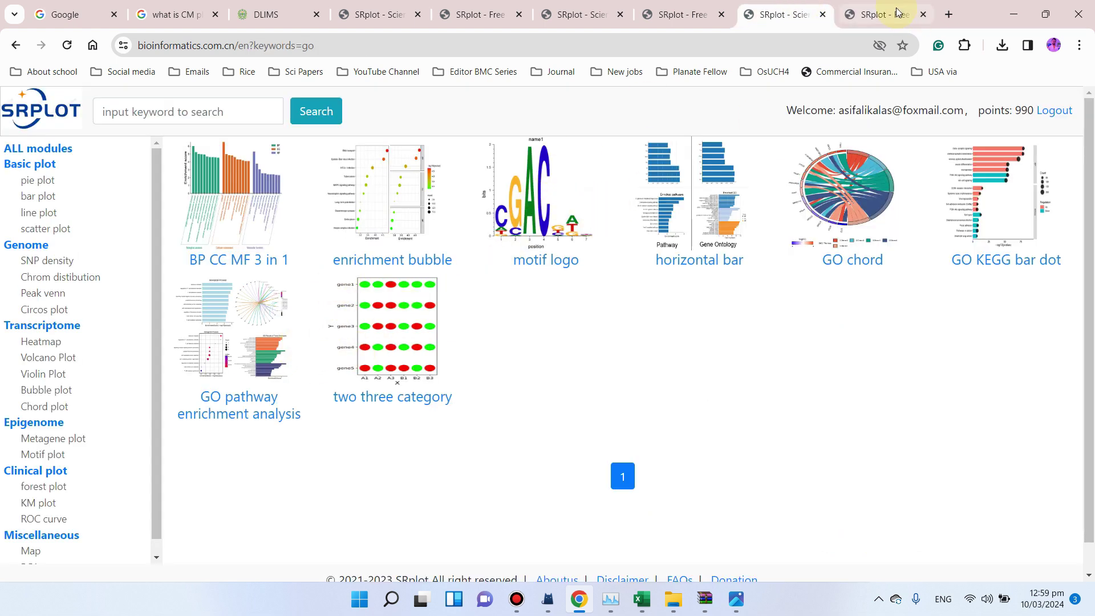
left_click(877, 15)
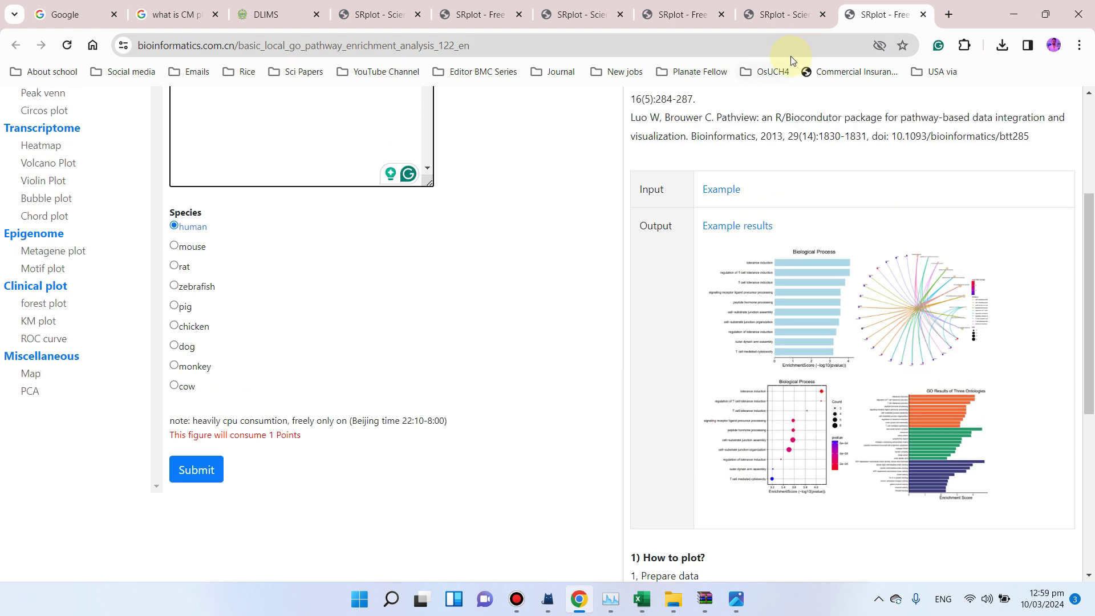
scroll(240, 357, "up", 3)
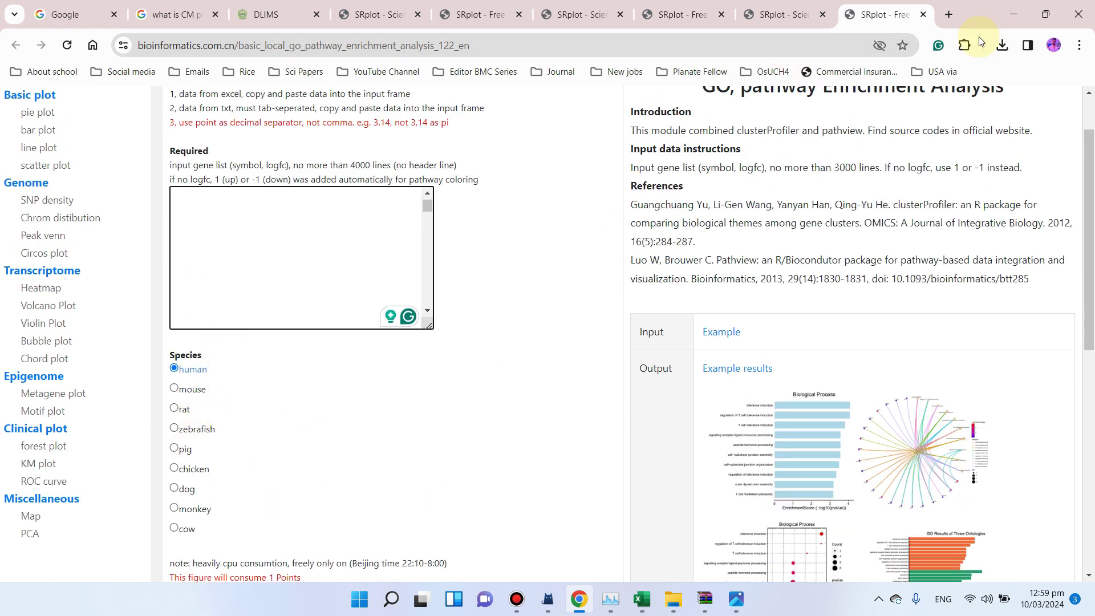
left_click(801, 6)
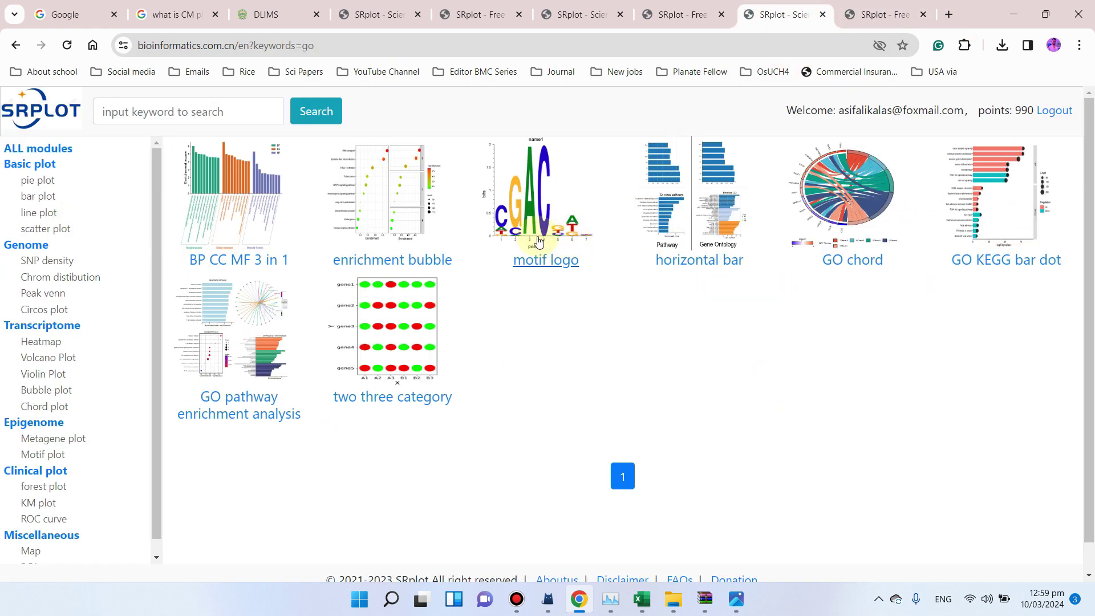
left_click(885, 16)
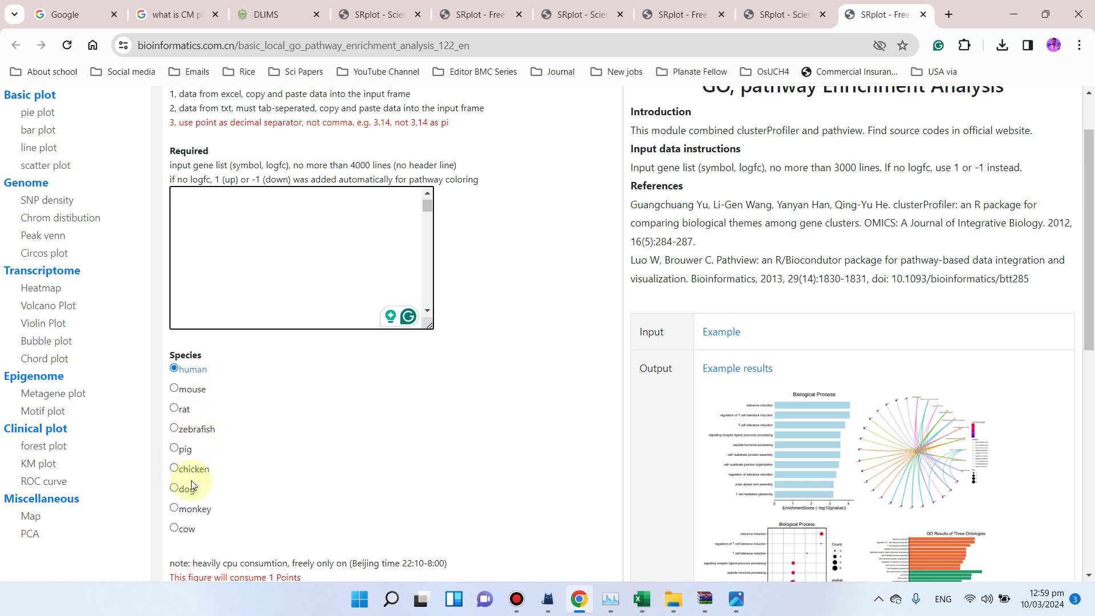
scroll(192, 485, "down", 1)
scroll(228, 363, "up", 3)
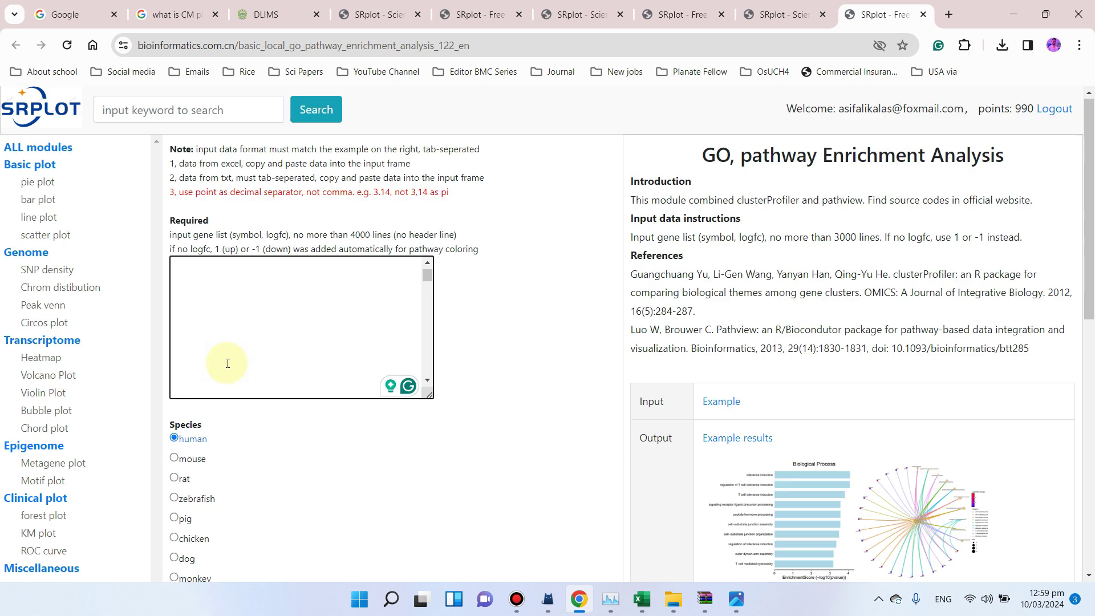
left_click(820, 5)
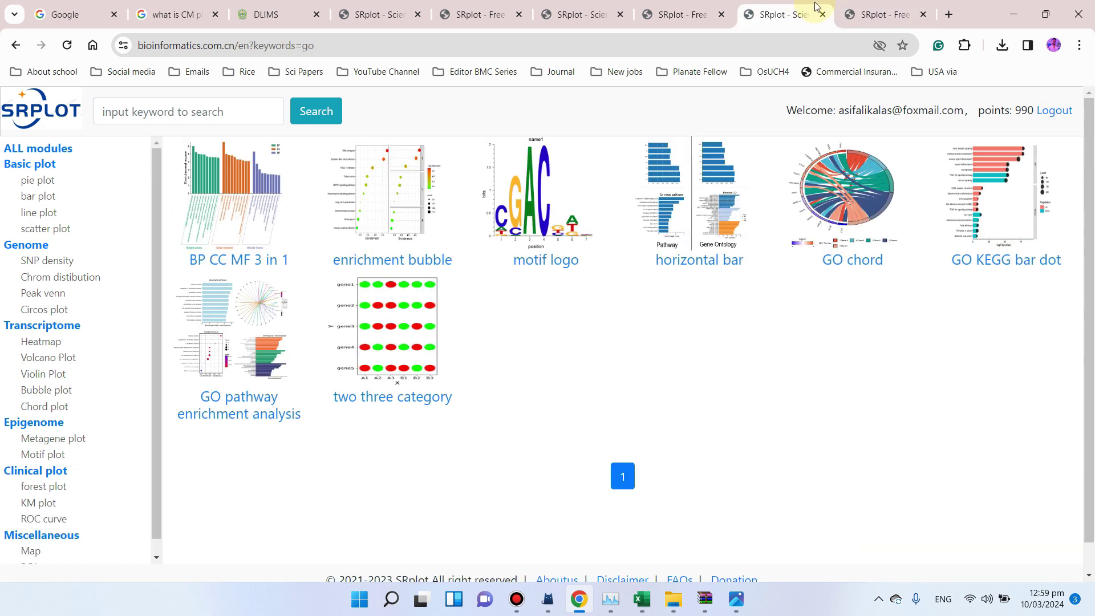
left_click(848, 10)
Scroll the enrichment form to confirm Species is human and locate the Submit button
scroll(431, 266, "down", 1)
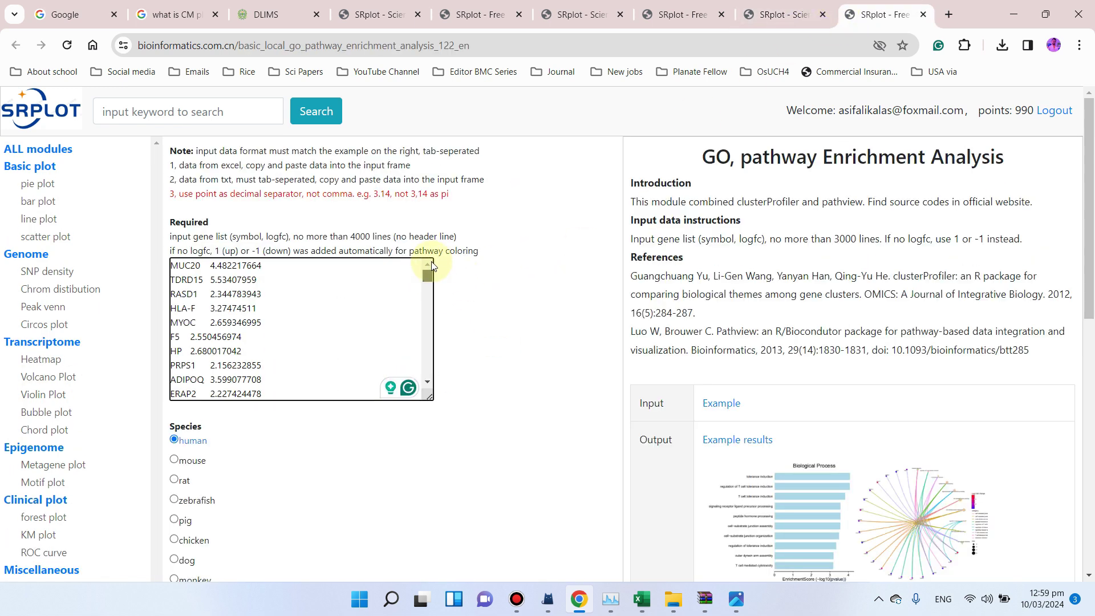
scroll(256, 387, "down", 3)
scroll(204, 399, "down", 1)
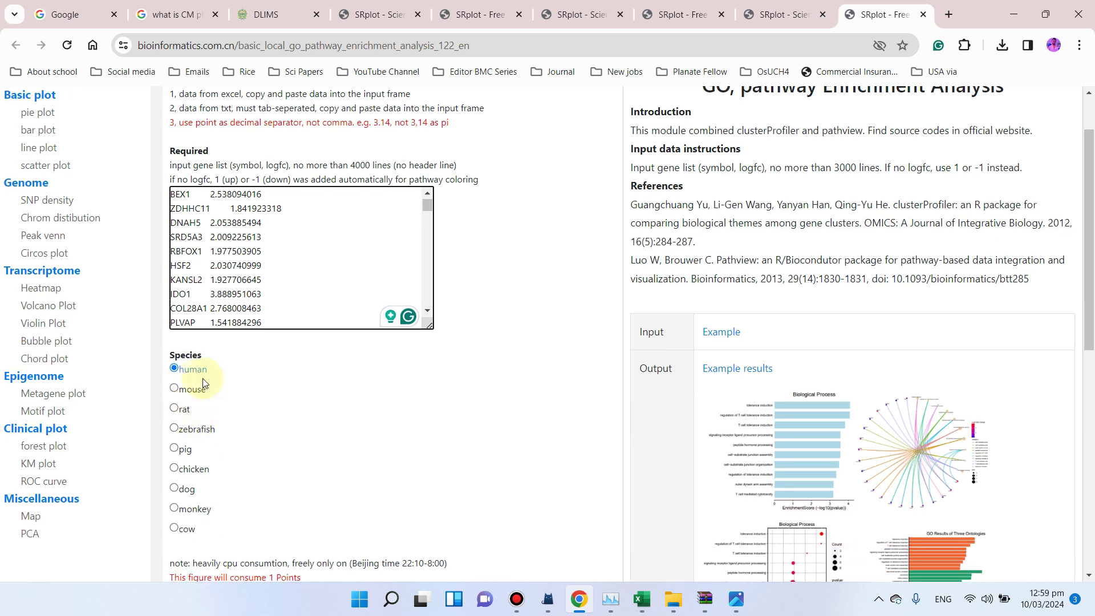
scroll(192, 378, "down", 3)
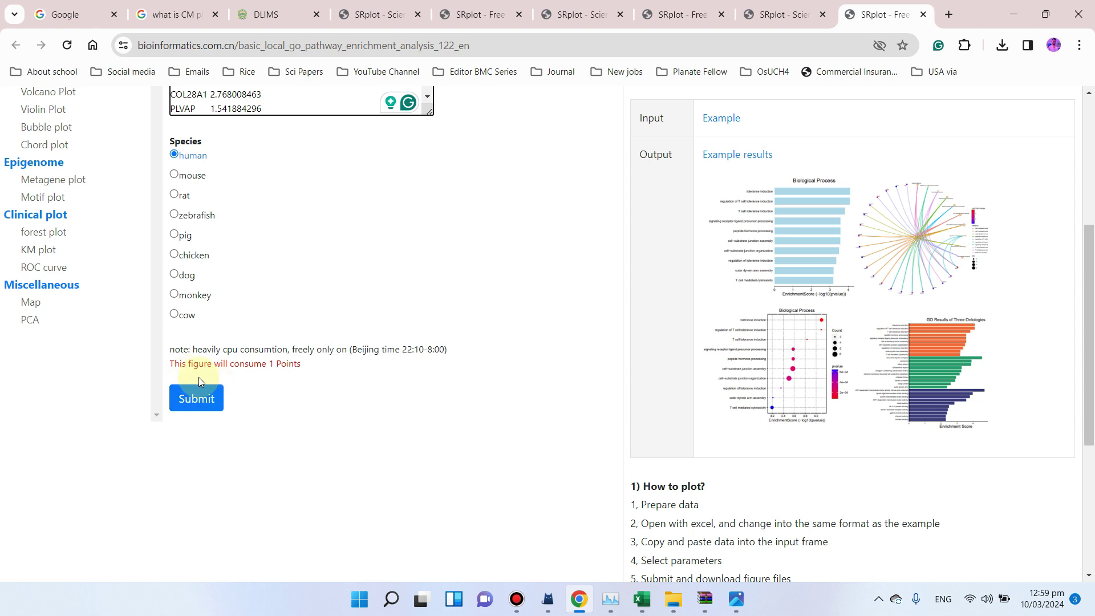
scroll(199, 388, "up", 2)
scroll(579, 321, "up", 3)
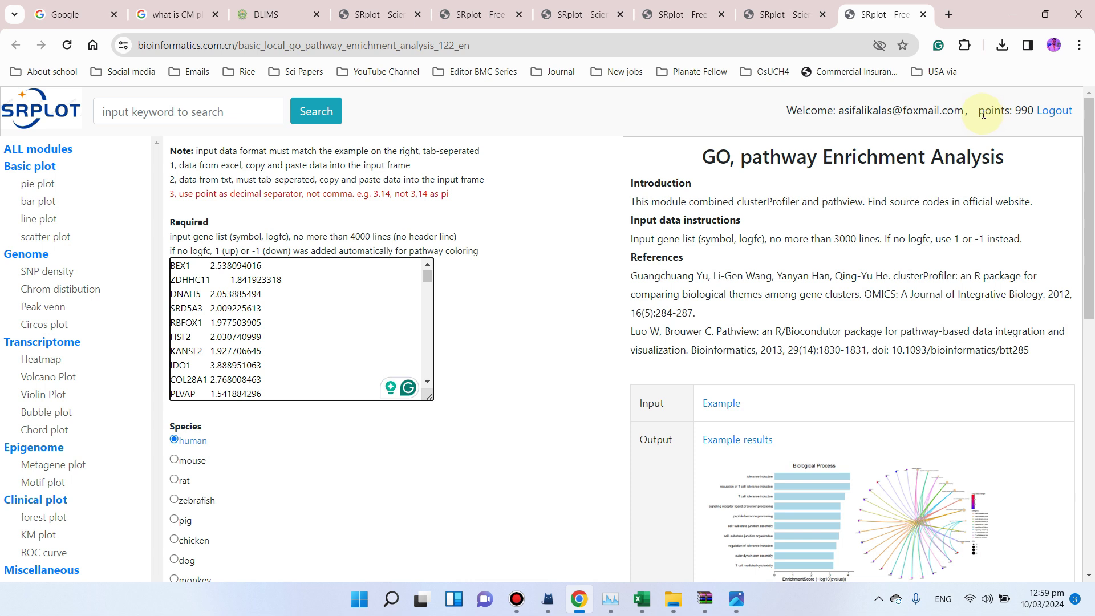
scroll(565, 411, "down", 10)
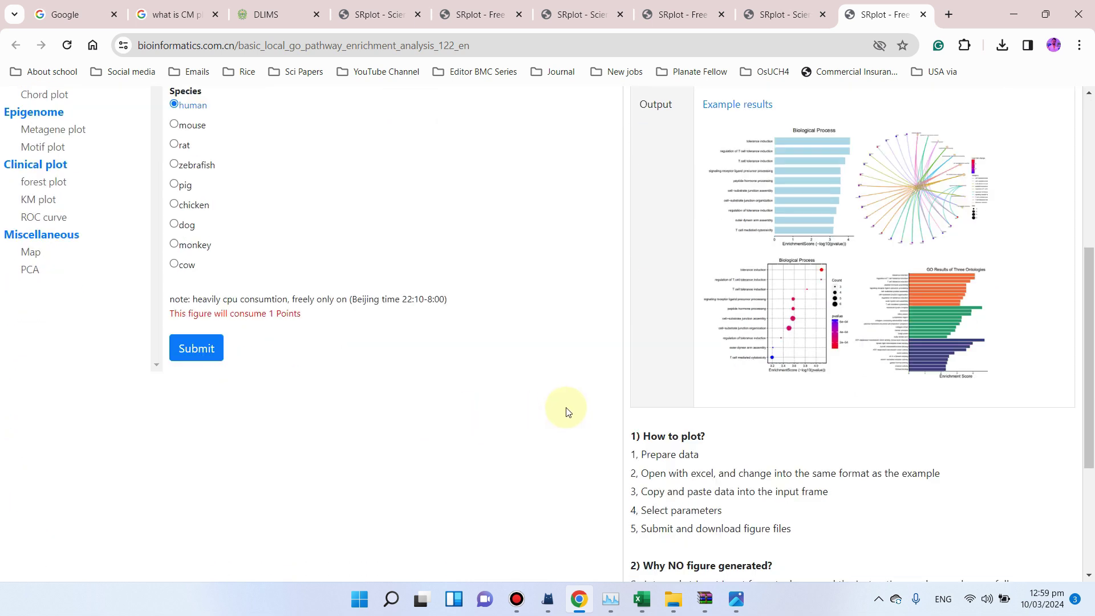
scroll(713, 319, "up", 4)
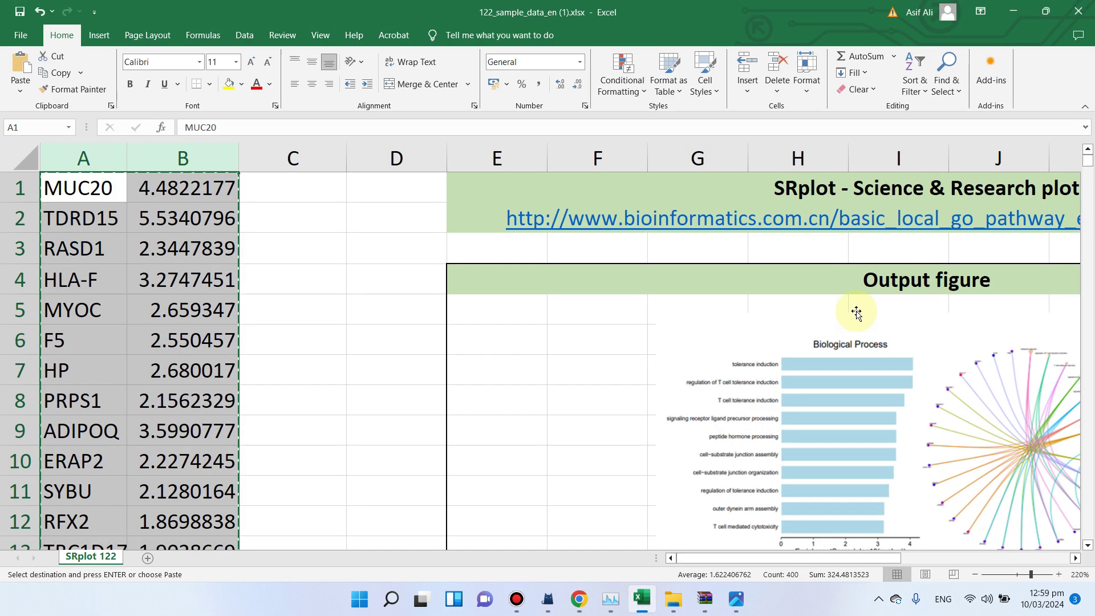
Read the Excel sheet's note on the symbol and log2fc columns, then minimize Excel
left_click(641, 599)
scroll(866, 334, "down", 7)
left_click_drag(802, 559, 753, 454)
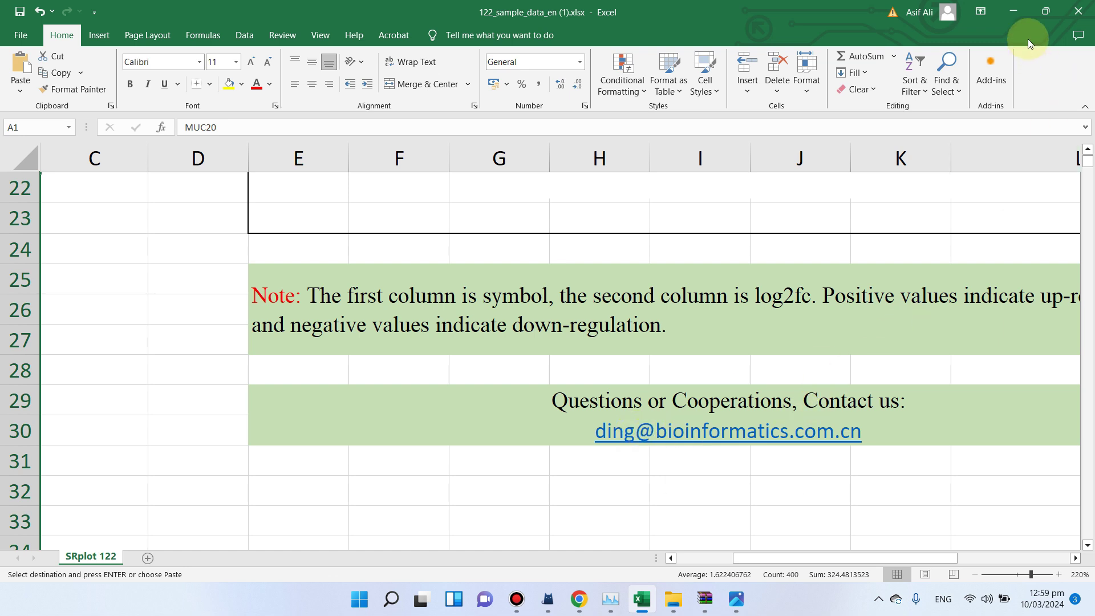
left_click(1017, 10)
scroll(228, 428, "up", 5)
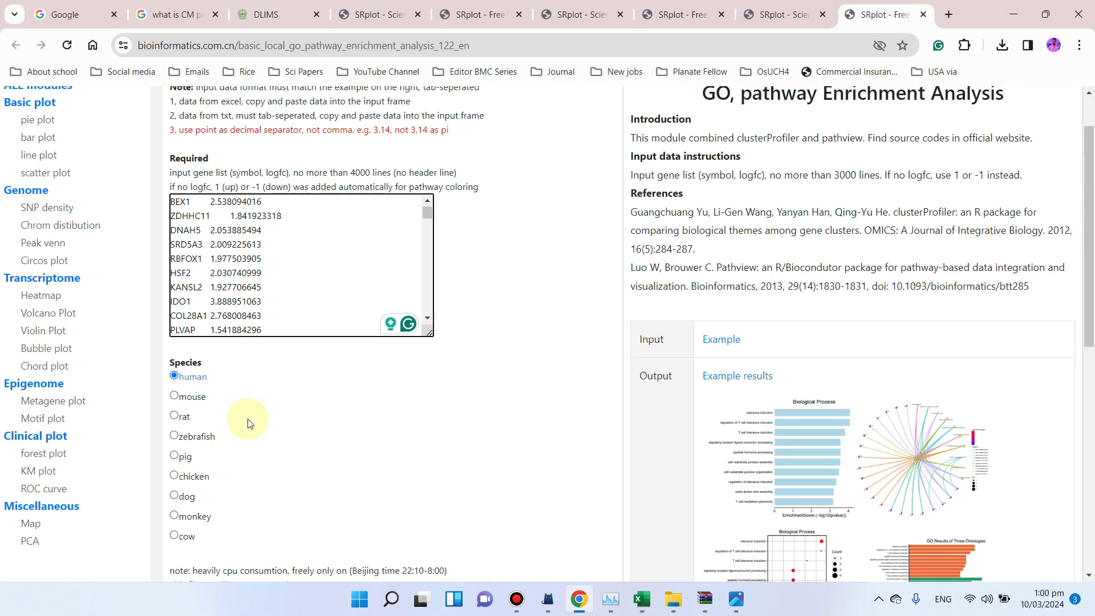
Submit the gene list for enrichment, open the run's results page, and download the results archive
scroll(222, 451, "down", 4)
scroll(194, 479, "up", 1)
left_click(195, 489)
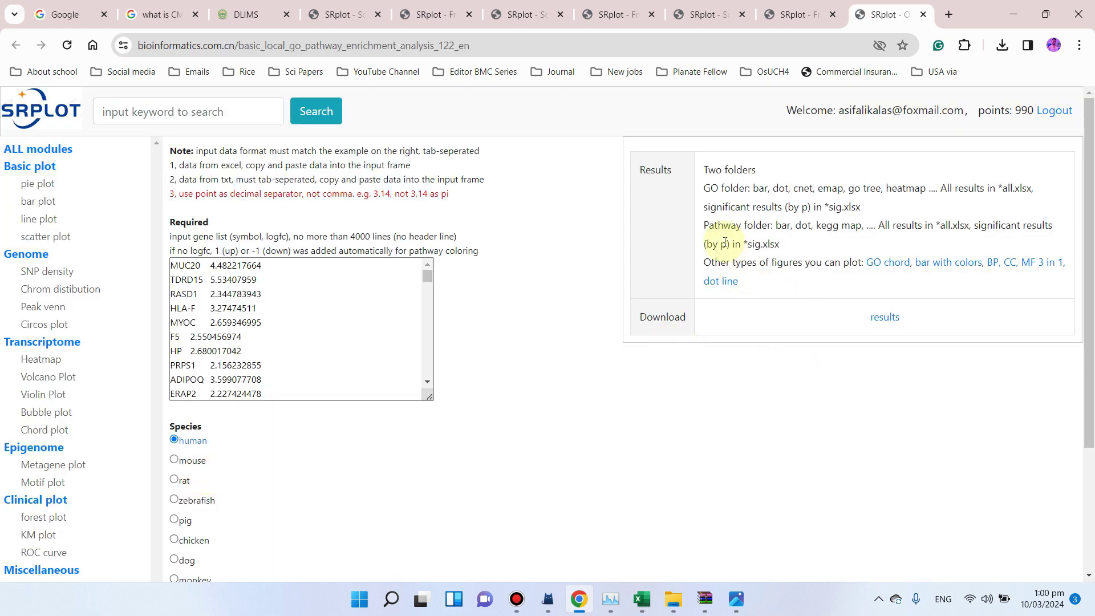
left_click(889, 320)
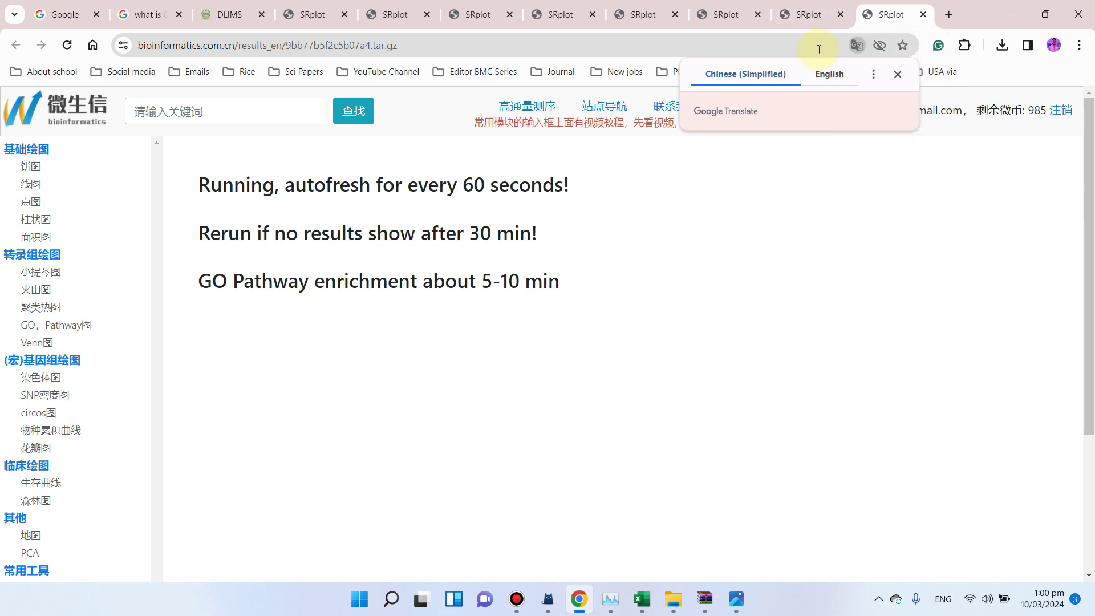
left_click(826, 8)
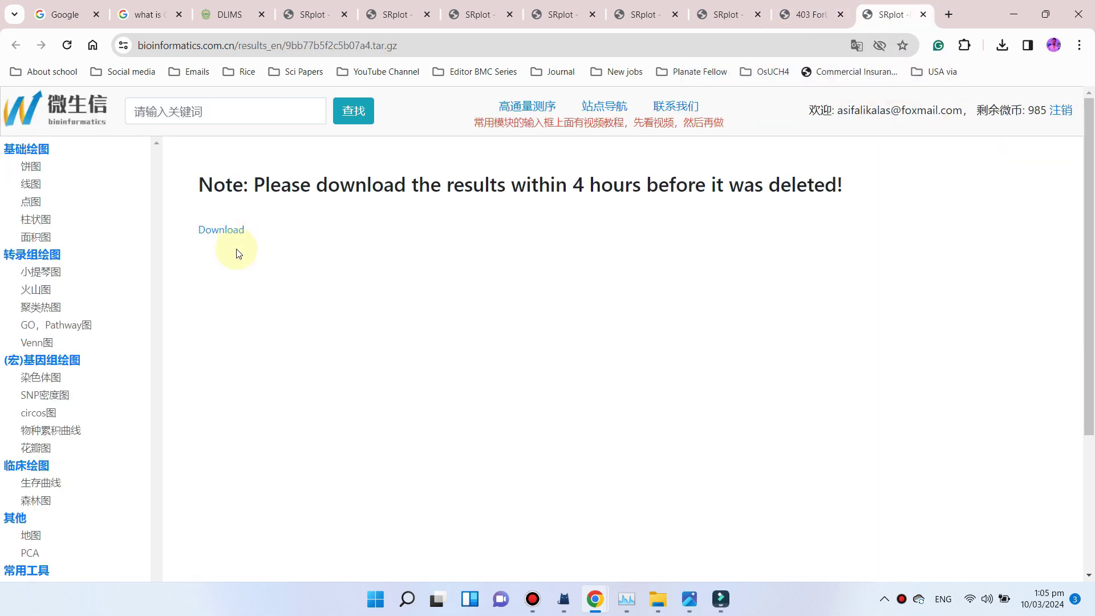
left_click(233, 228)
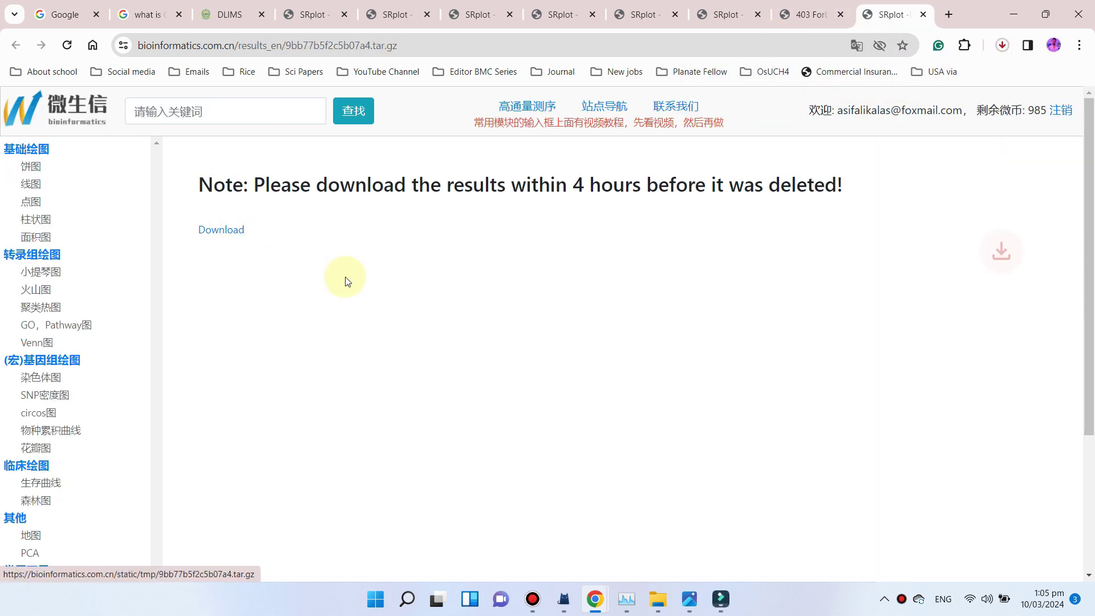
Open 122_example_results.zip from Downloads and view the go folder's BP_cnetplot and BP enrichment figures
left_click(1003, 44)
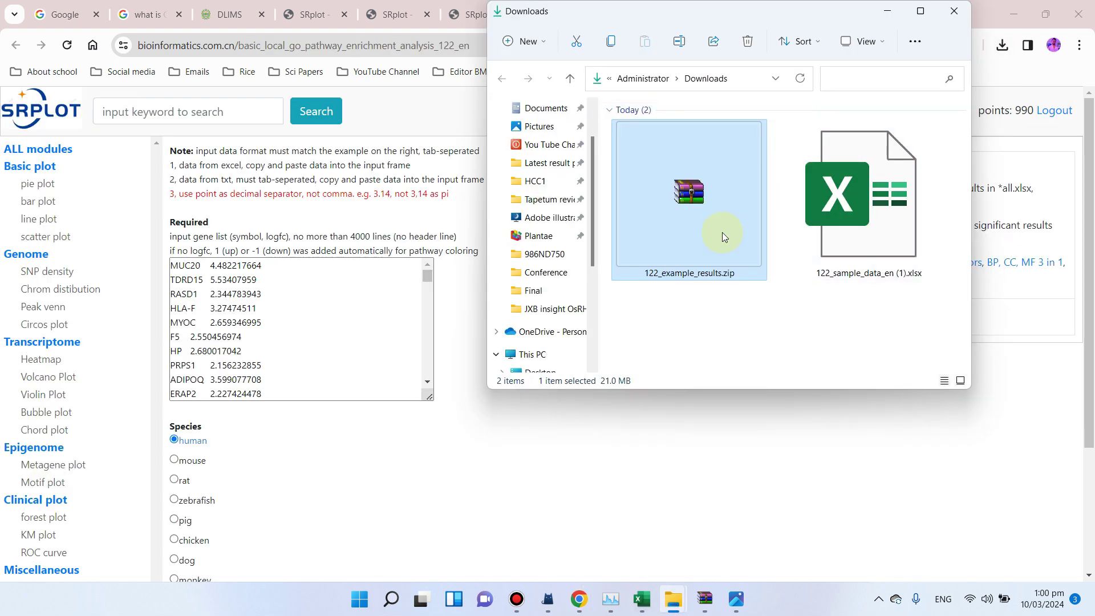
double_click(700, 241)
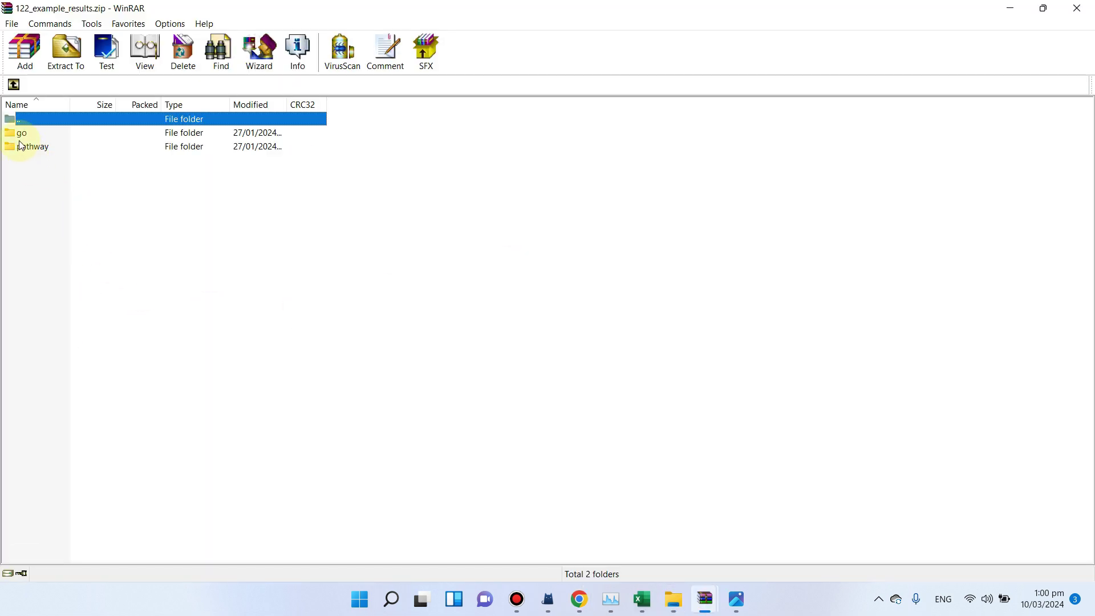
double_click(21, 136)
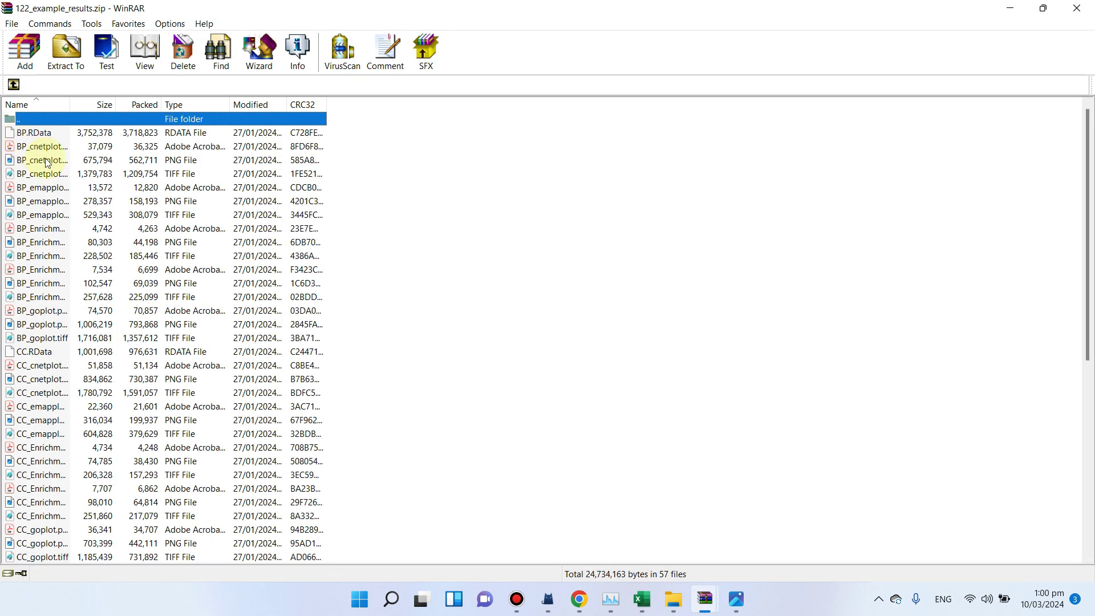
double_click(48, 159)
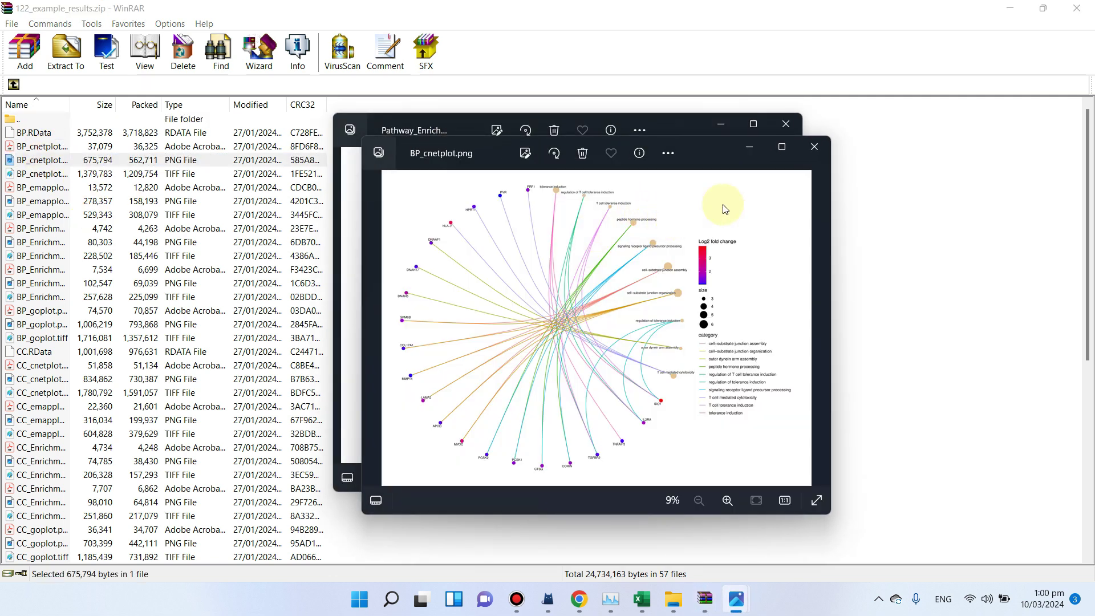
left_click(816, 148)
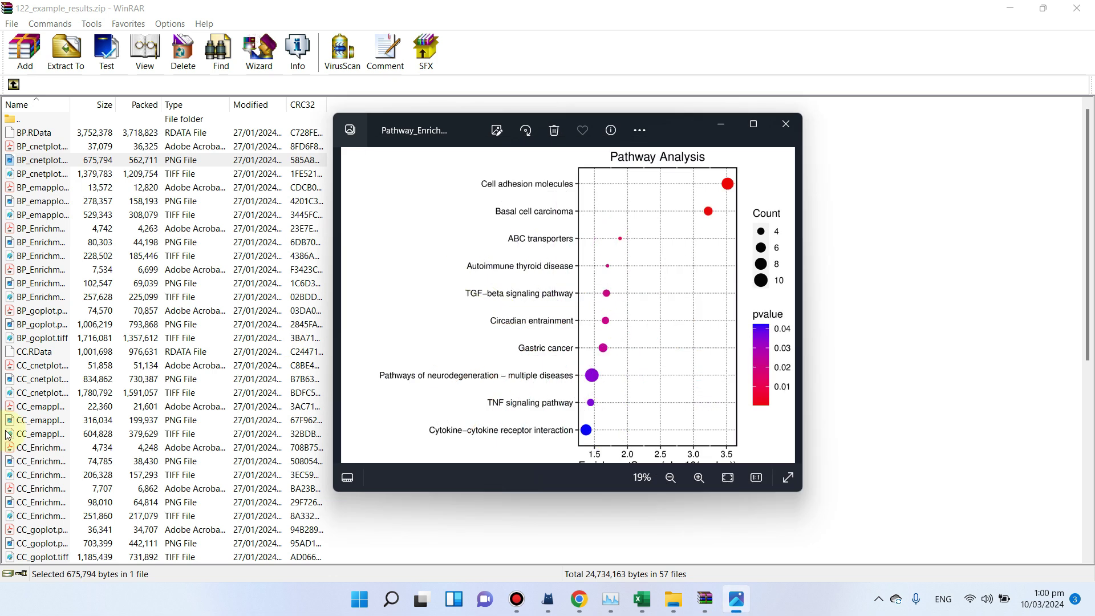
left_click(54, 270)
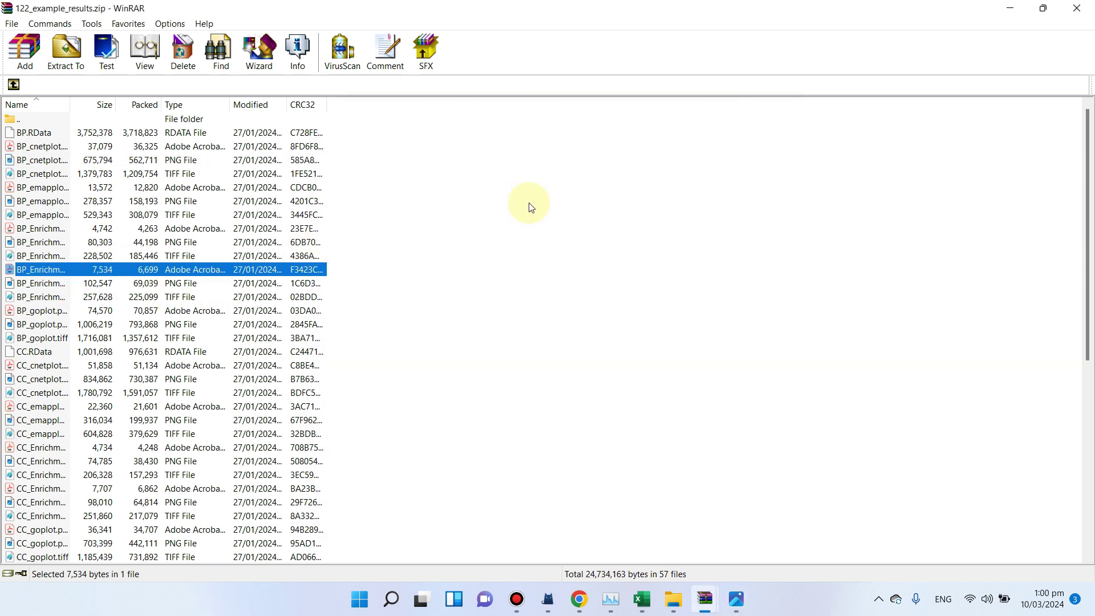
double_click(22, 283)
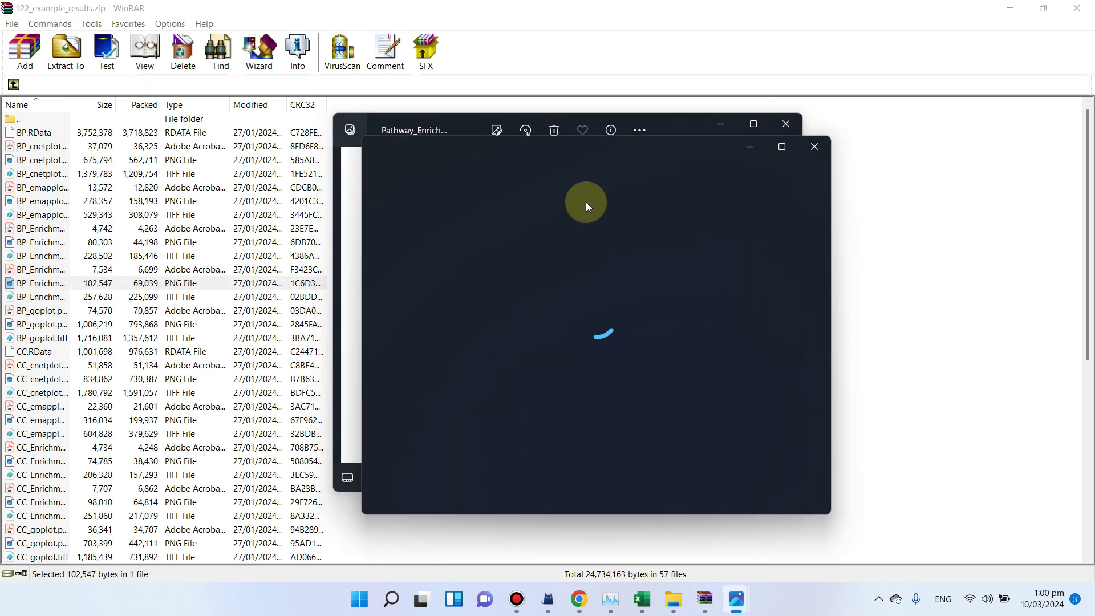
left_click(814, 149)
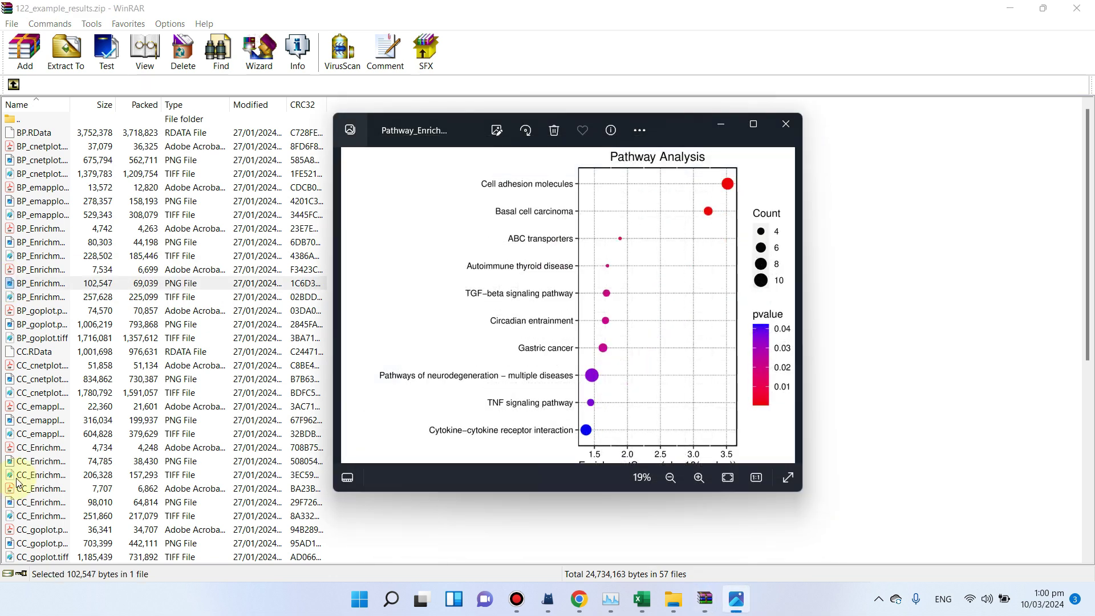
View the Cellular Component enrichment plot and the MF_emapplot network figure
scroll(31, 473, "down", 2)
double_click(25, 383)
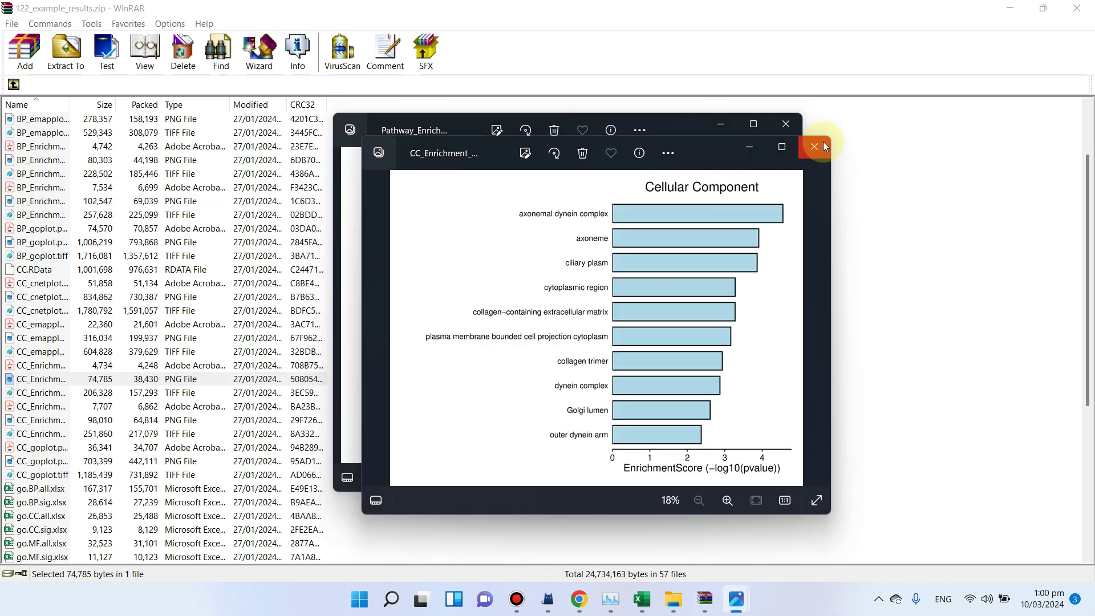
left_click(823, 146)
scroll(43, 466, "down", 5)
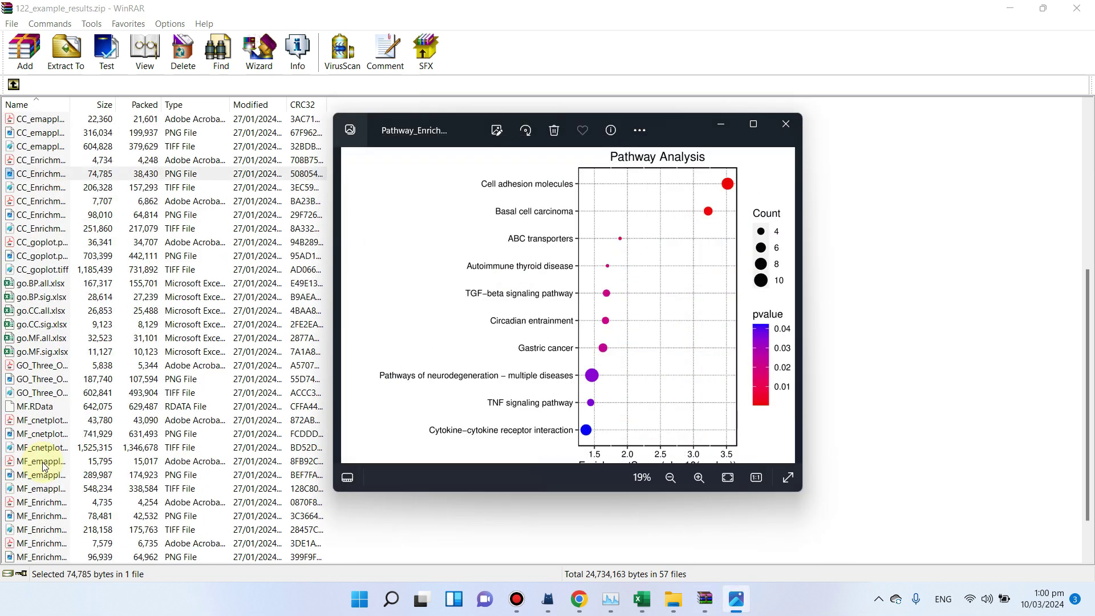
double_click(43, 477)
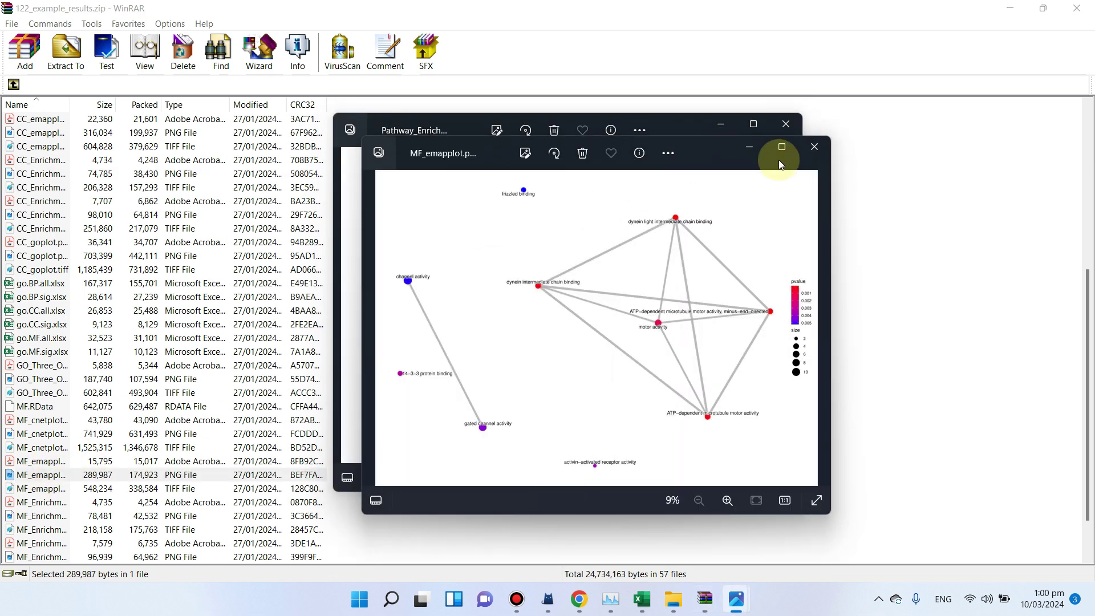
left_click(813, 147)
scroll(81, 502, "down", 2)
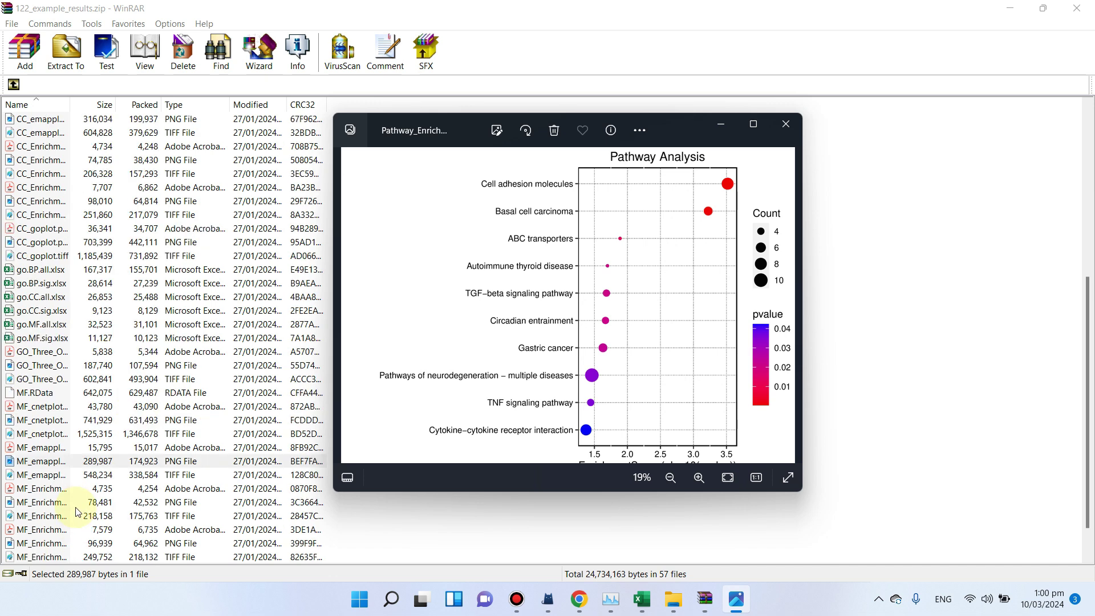
Open the archive's pathway folder and view Pathway_Enrichment_Score_dotplot.png
left_click(13, 85)
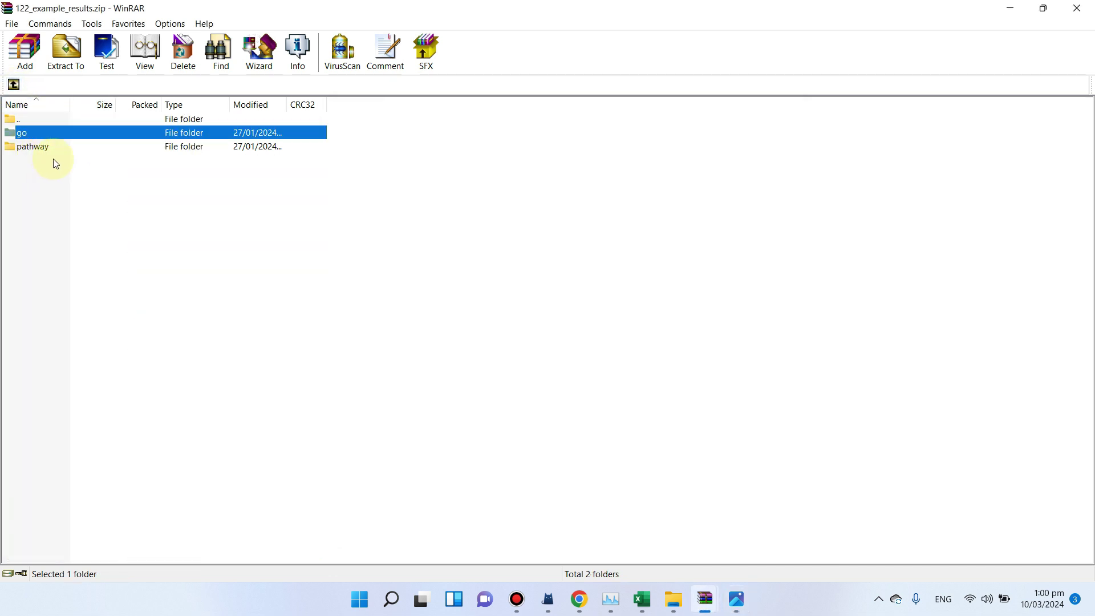
double_click(60, 149)
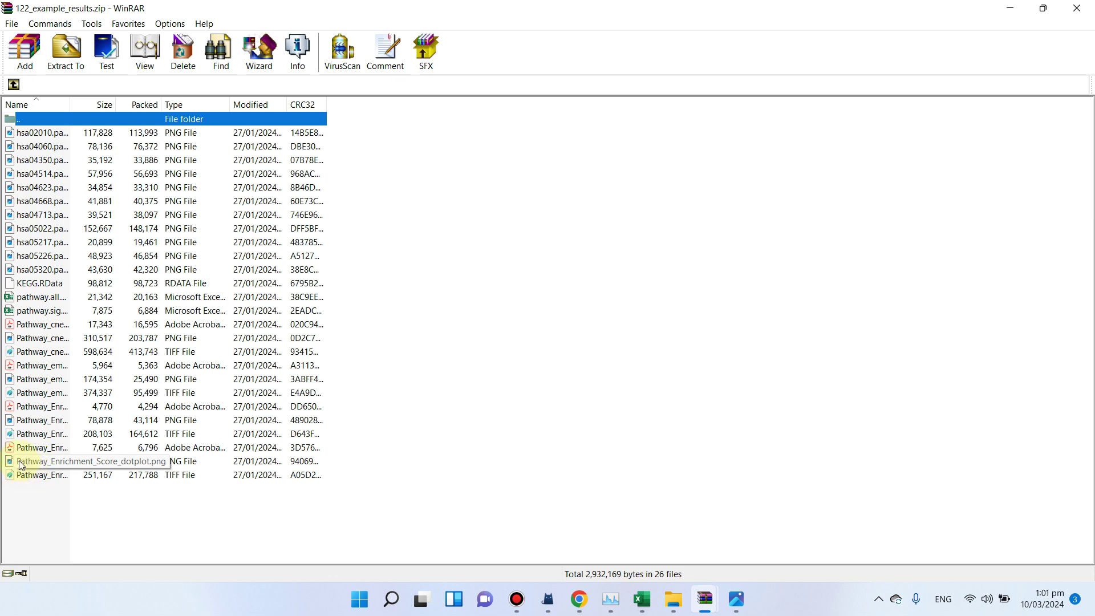
double_click(29, 461)
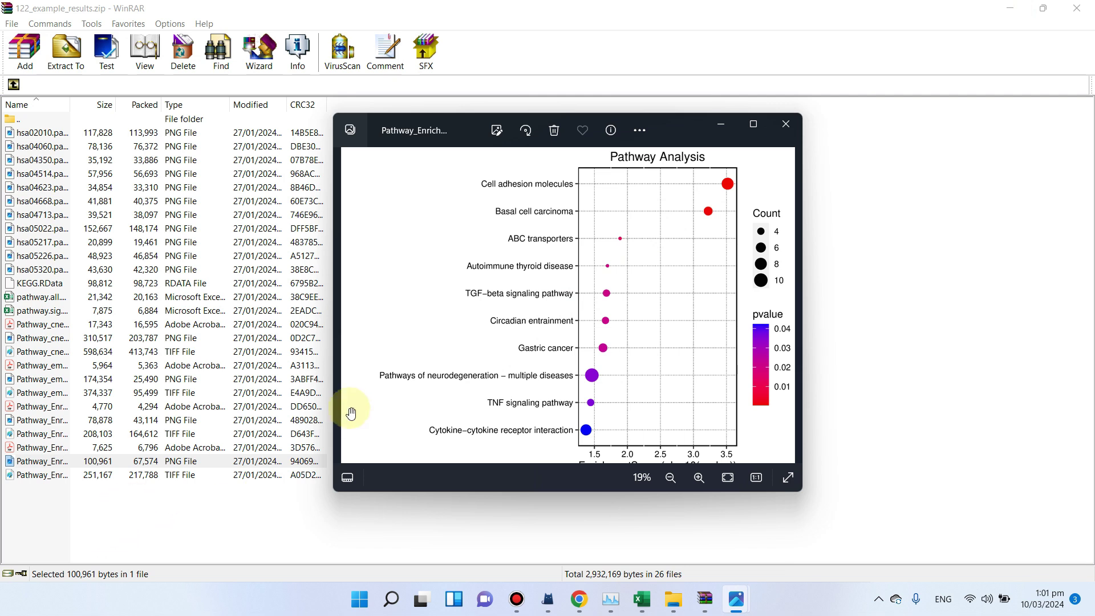
Bring Chrome's SRplot enrichment page back to front at its results download panel
left_click(578, 598)
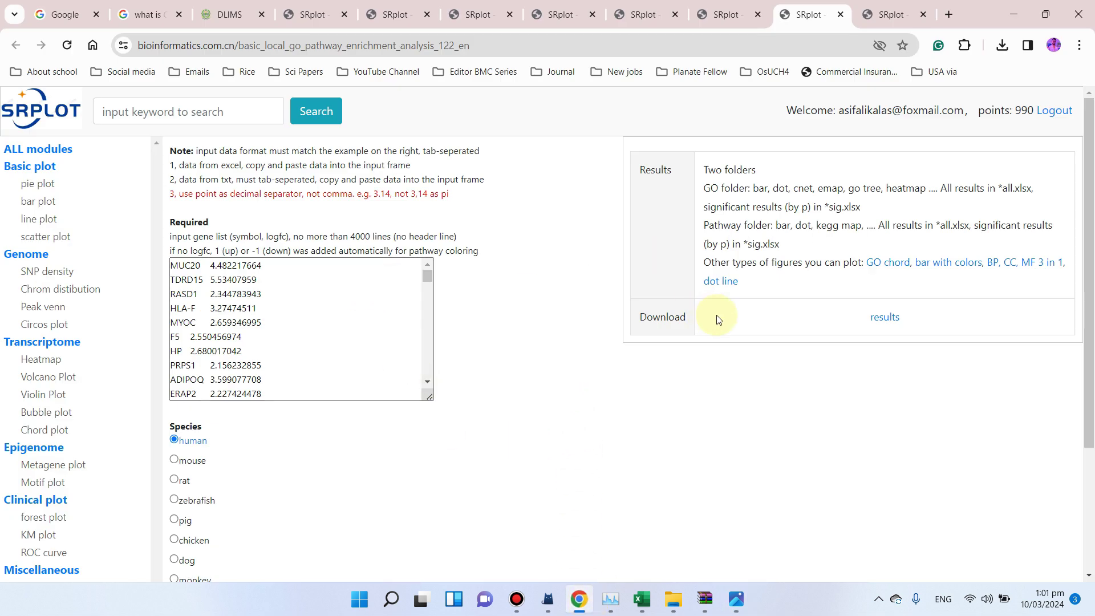
mouse_move(1090, 291)
left_mouse_down()
mouse_move(1090, 348)
mouse_move(1090, 291)
left_mouse_up()
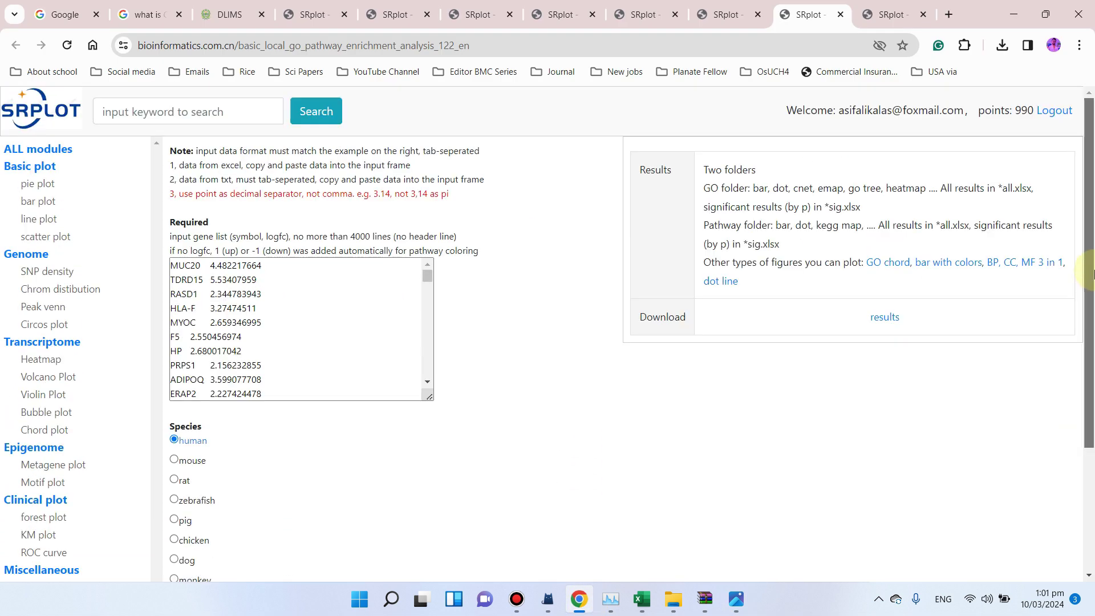